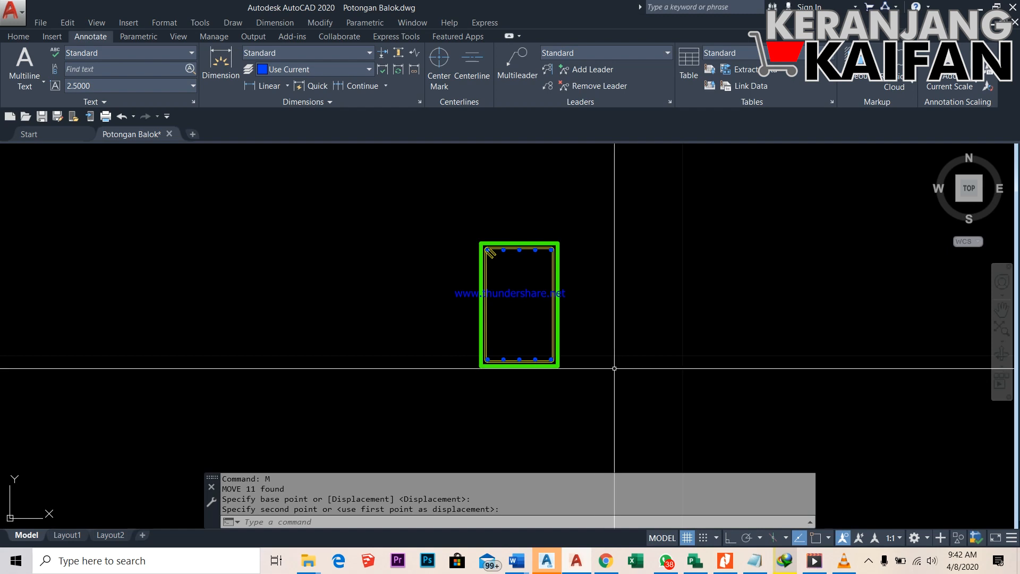
scroll(507, 243, "up", 2)
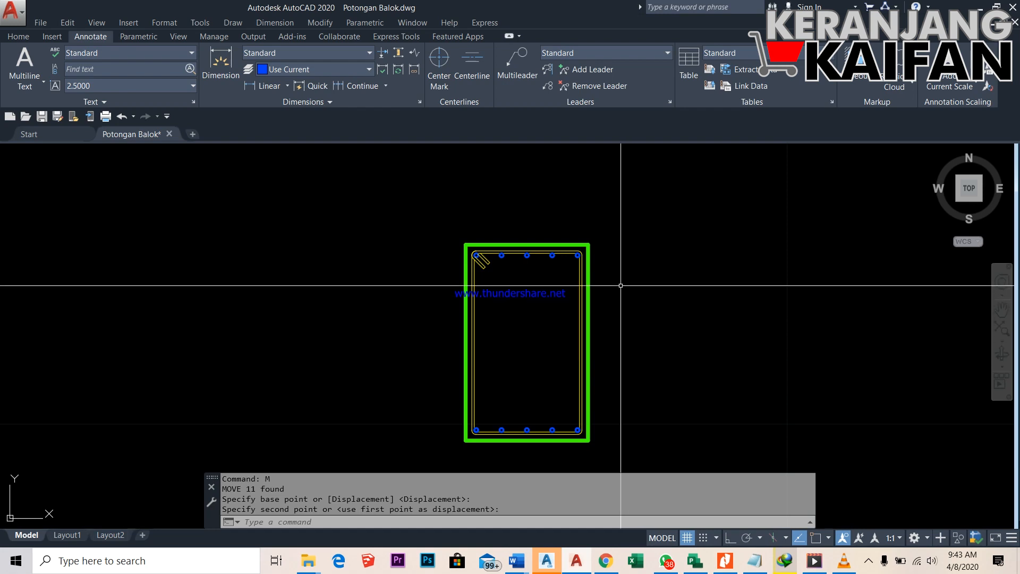
scroll(591, 222, "up", 4)
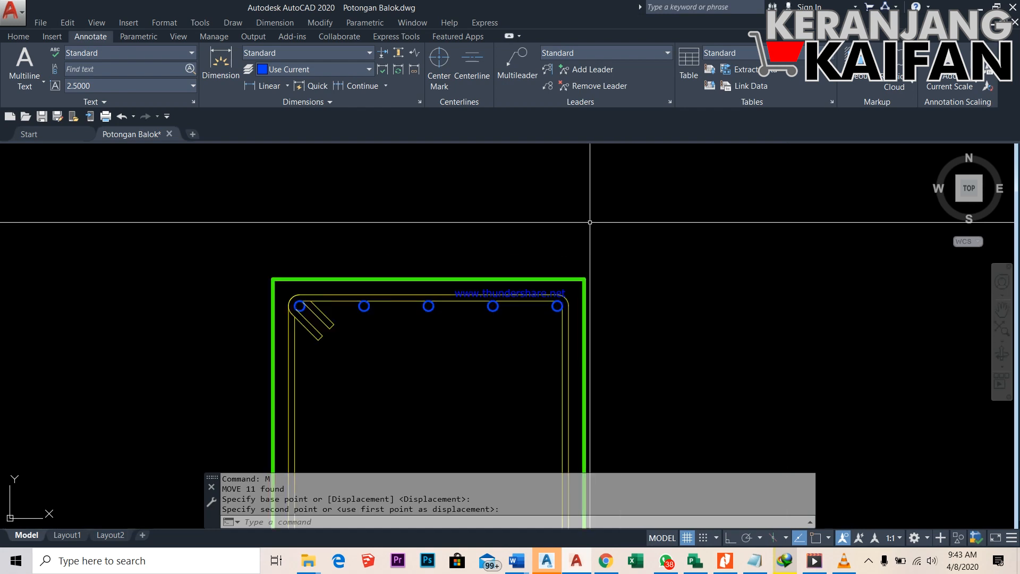
left_click(18, 36)
left_click(88, 39)
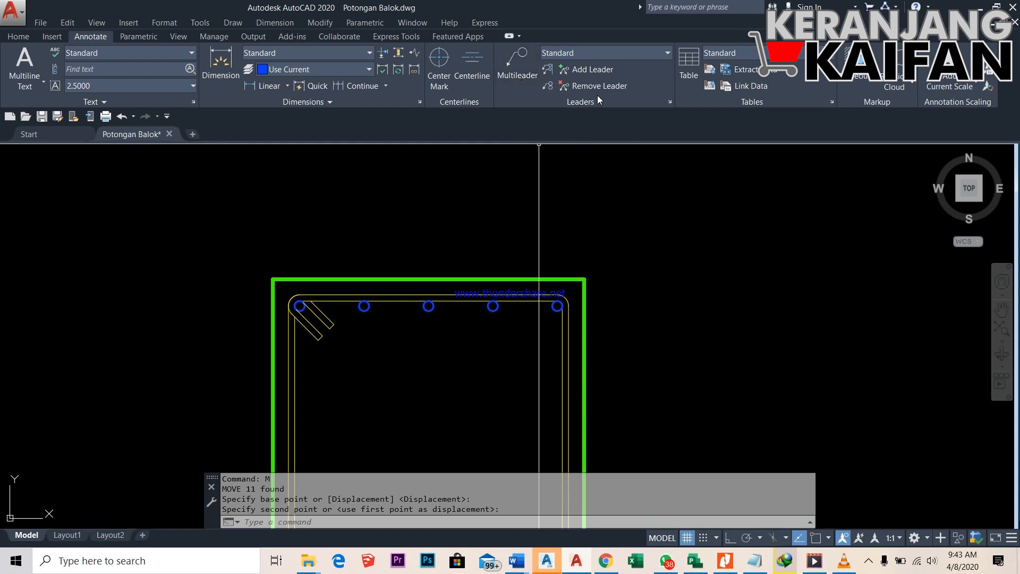
left_click(512, 60)
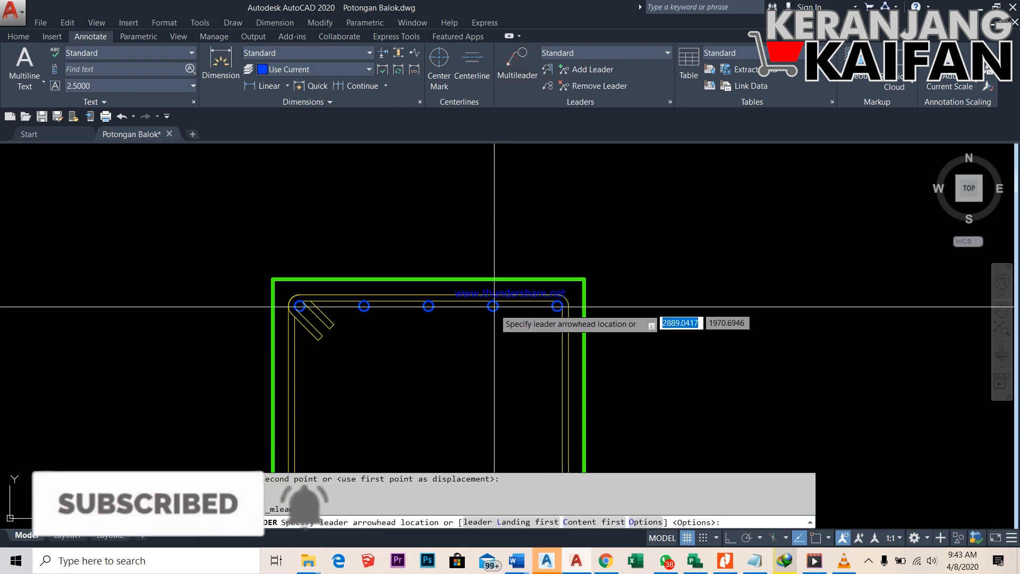
scroll(495, 307, "up", 6)
scroll(490, 292, "down", 2)
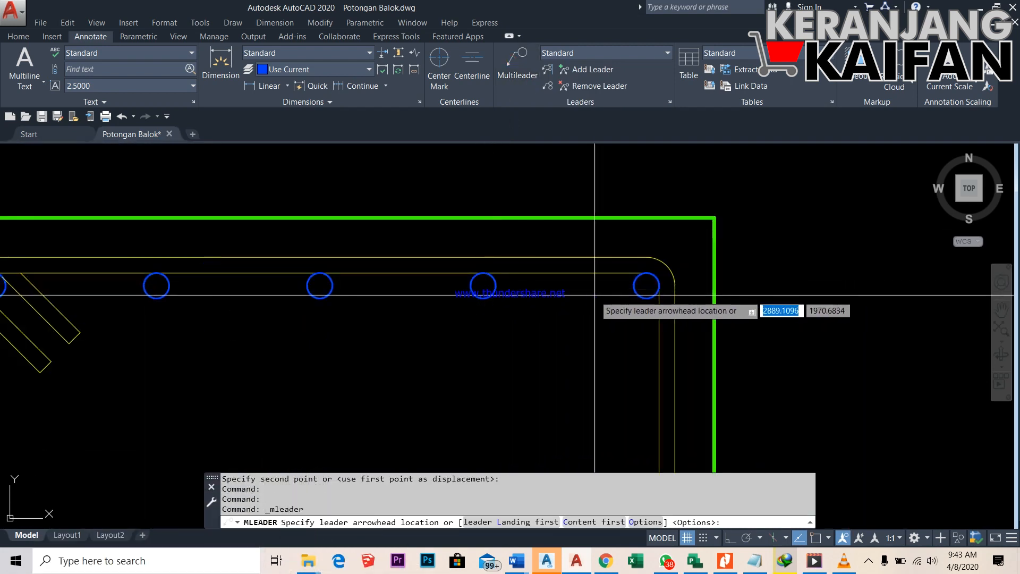
scroll(595, 295, "down", 4)
scroll(455, 284, "up", 8)
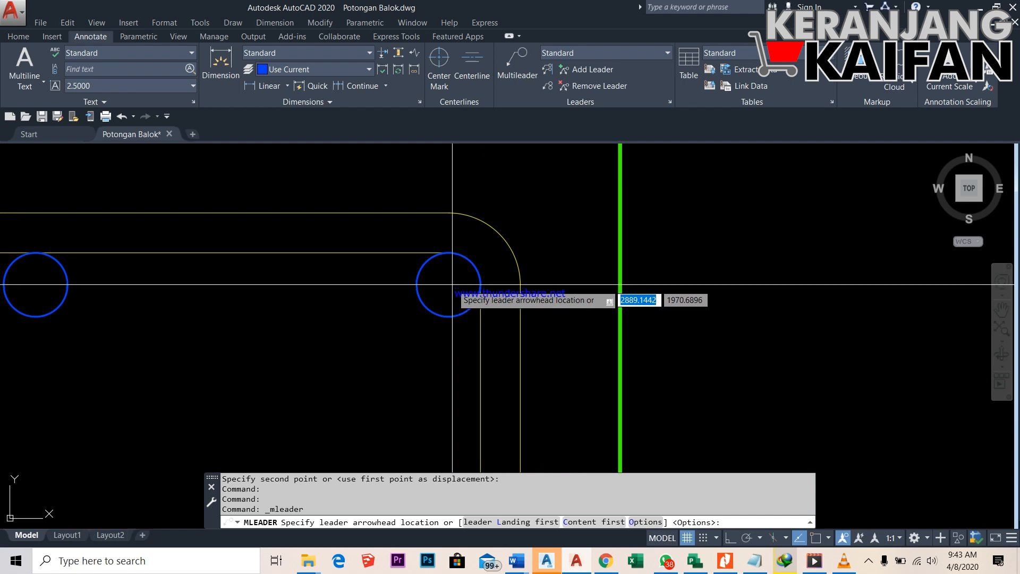
left_click(449, 285)
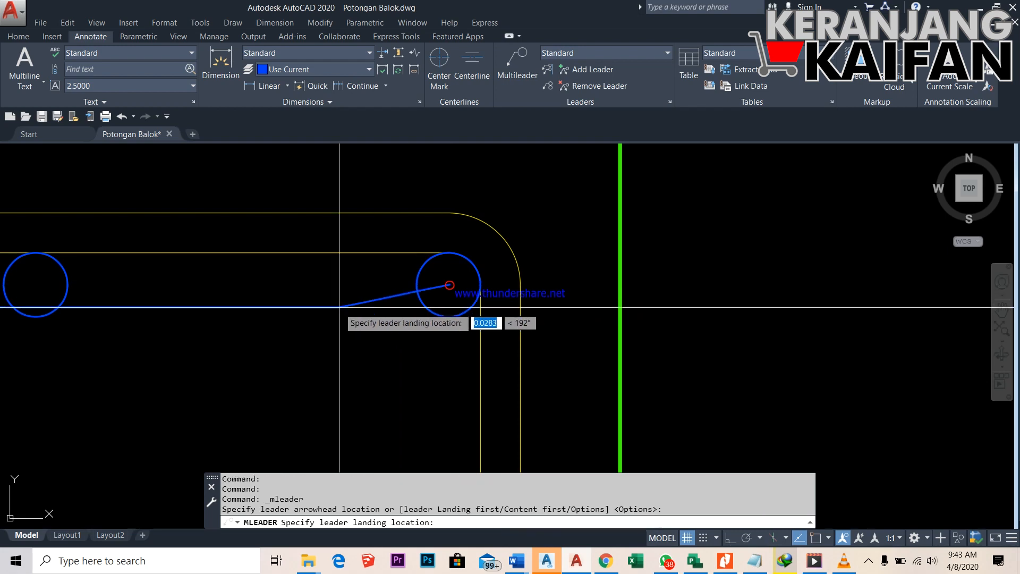
scroll(340, 307, "down", 8)
key("Escape")
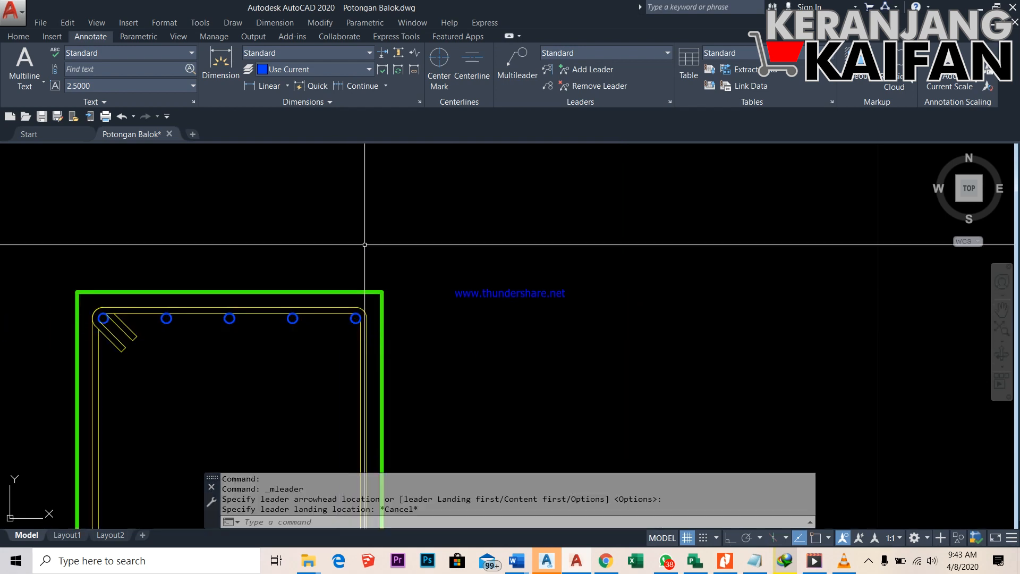
Make Garis 0.00 the current layer
left_click(19, 37)
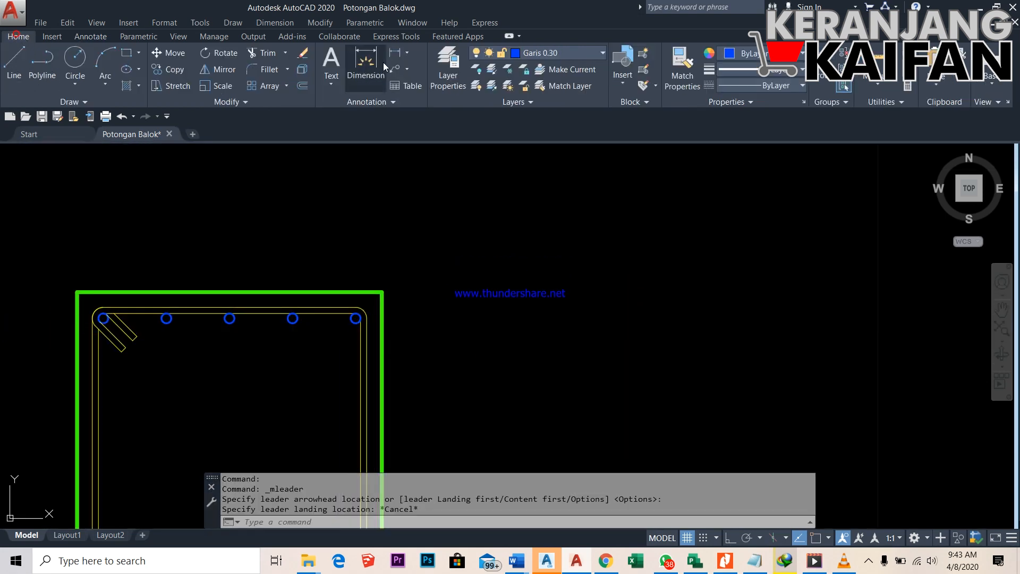
left_click(549, 53)
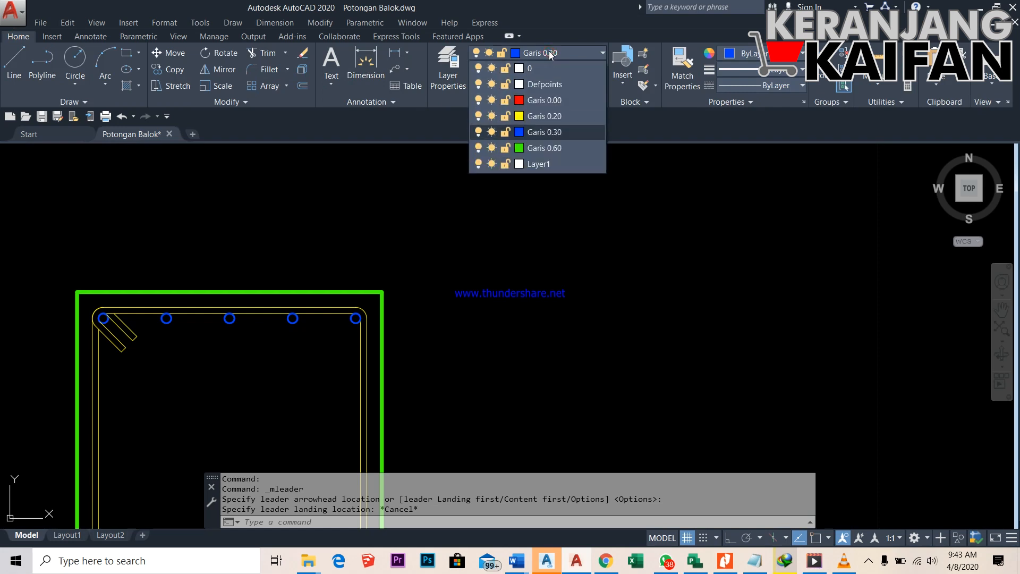
left_click(553, 101)
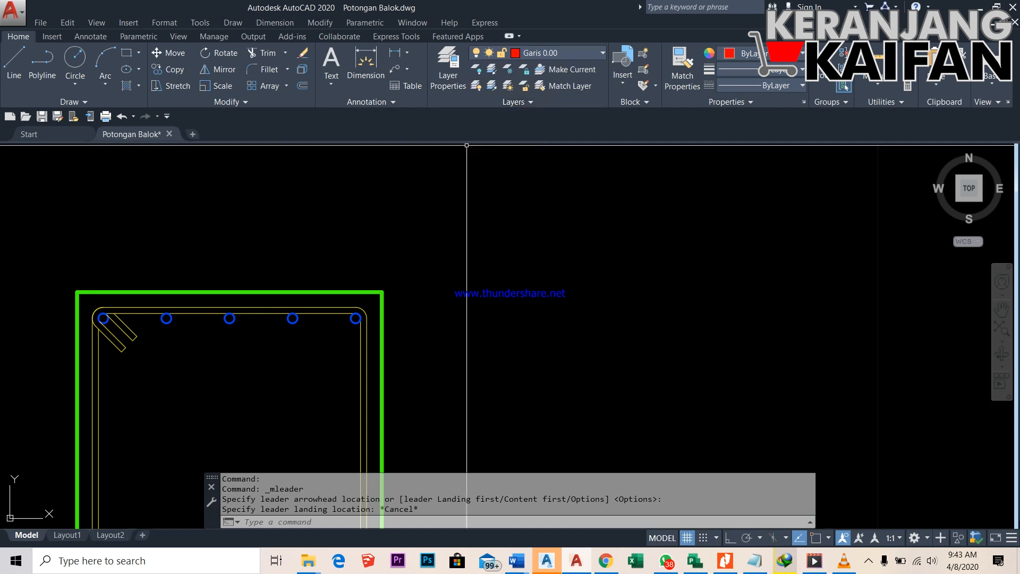
Place a multileader from the centre of the beam section's top-right rebar circle to a landing point outside the section, above and to the right
left_click(110, 35)
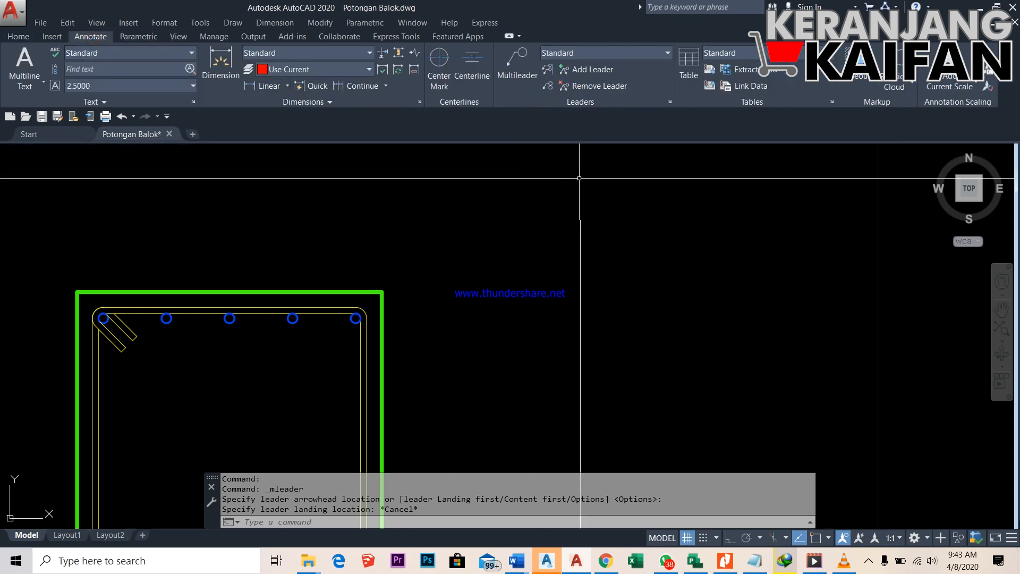
left_click(517, 66)
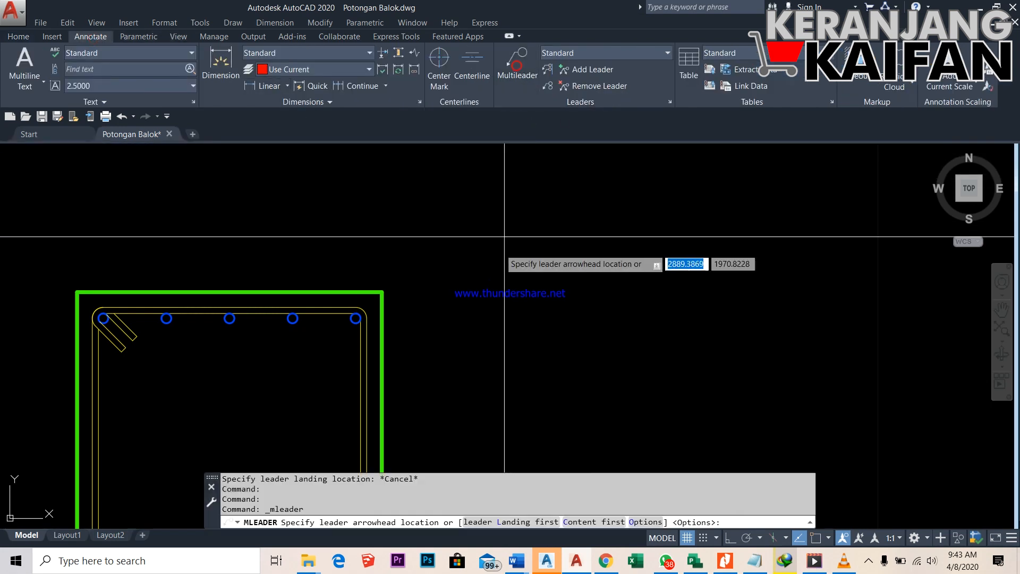
scroll(357, 346, "up", 5)
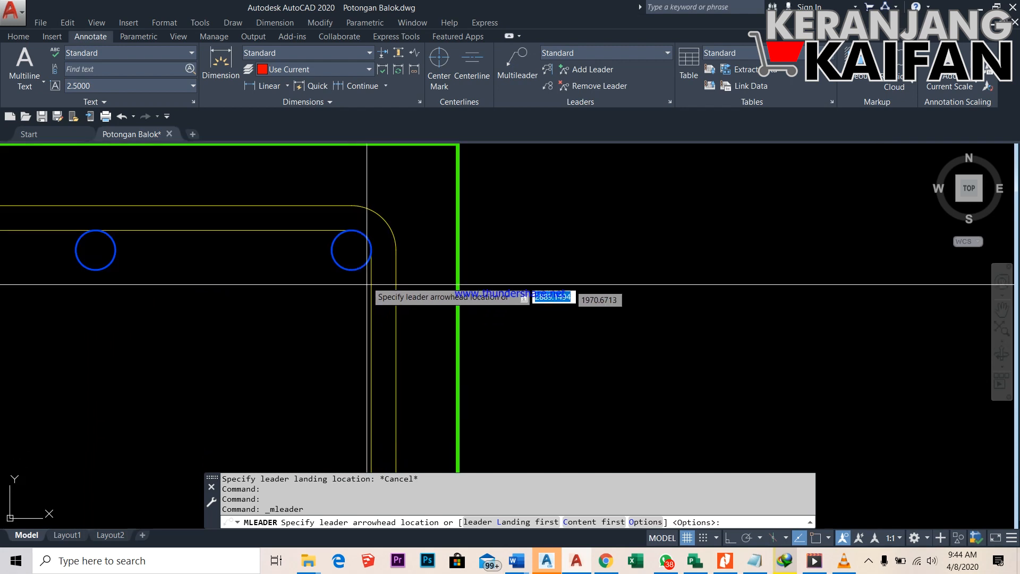
left_click(350, 250)
scroll(328, 334, "down", 5)
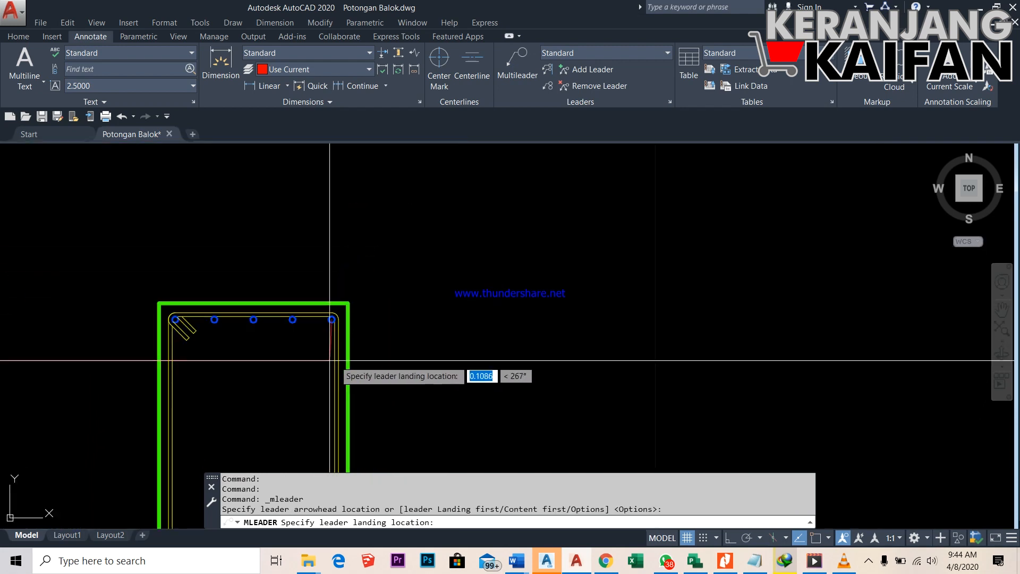
left_click(431, 229)
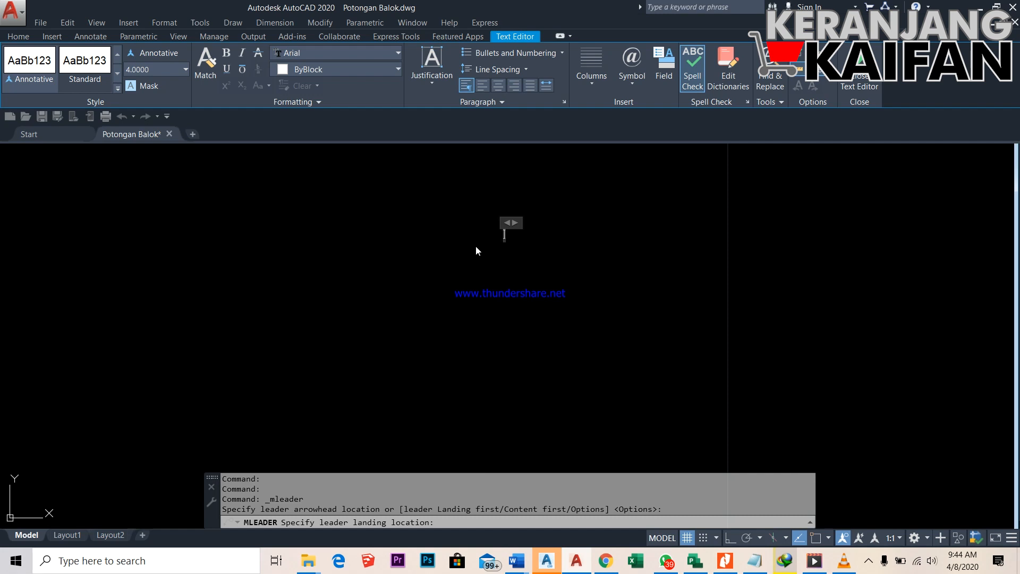
Enter D16 as the multileader's text and finish the text editing
left_click(636, 81)
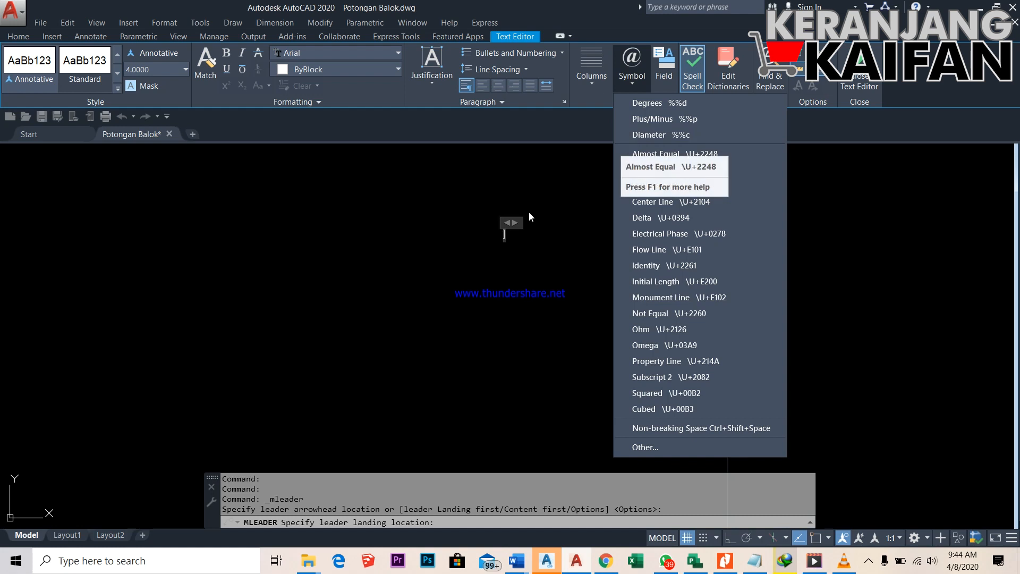
left_click(506, 231)
type("D")
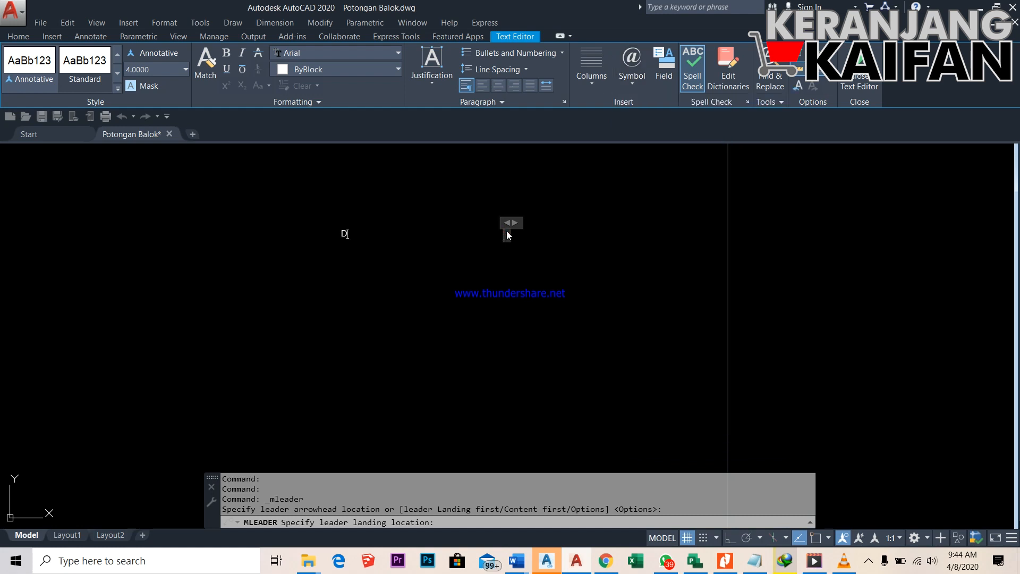
type("16")
left_click(870, 80)
Move the green and blue star-shaped cluster of lines off the D16 text to an empty area farther away
scroll(596, 238, "down", 5)
scroll(596, 239, "down", 5)
scroll(606, 245, "up", 5)
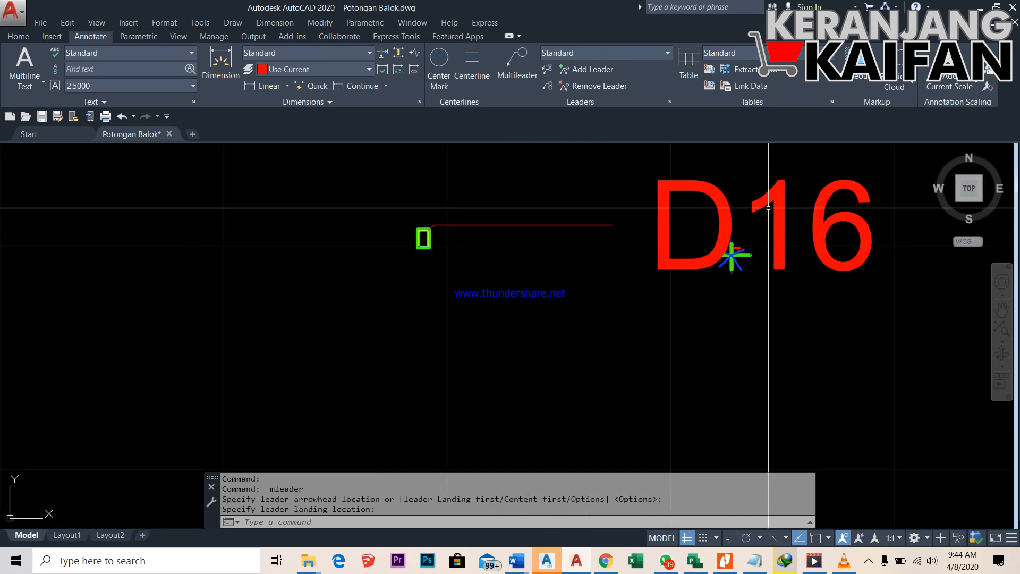
scroll(721, 183, "up", 2)
scroll(611, 198, "down", 2)
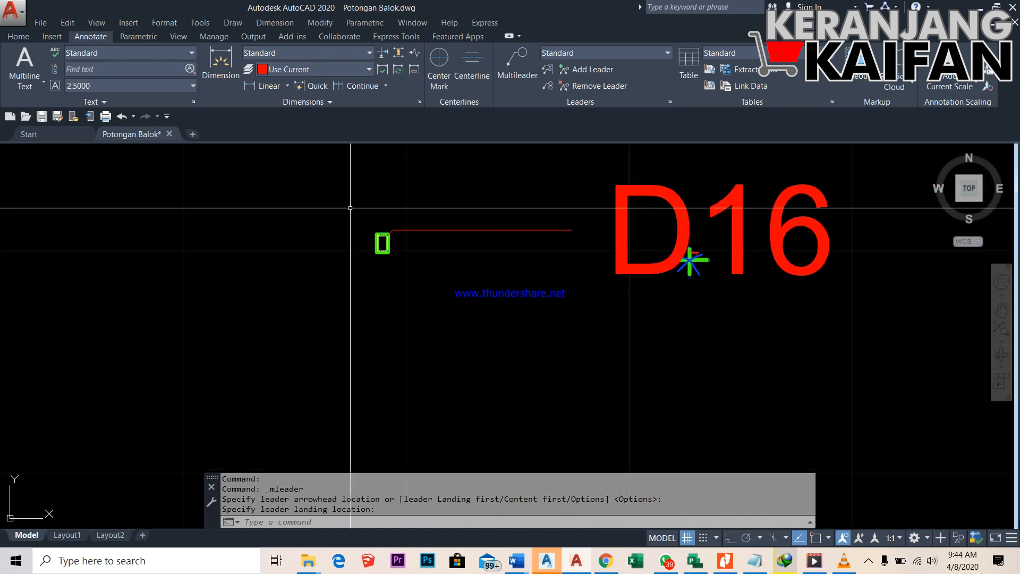
scroll(657, 263, "up", 2)
left_click(658, 223)
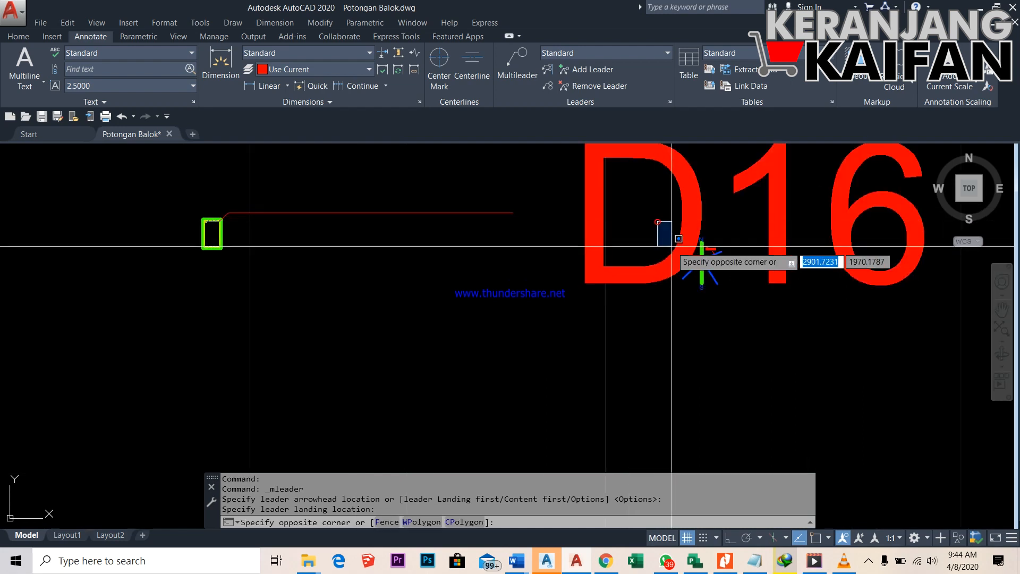
left_click(756, 331)
type("m")
key("Return")
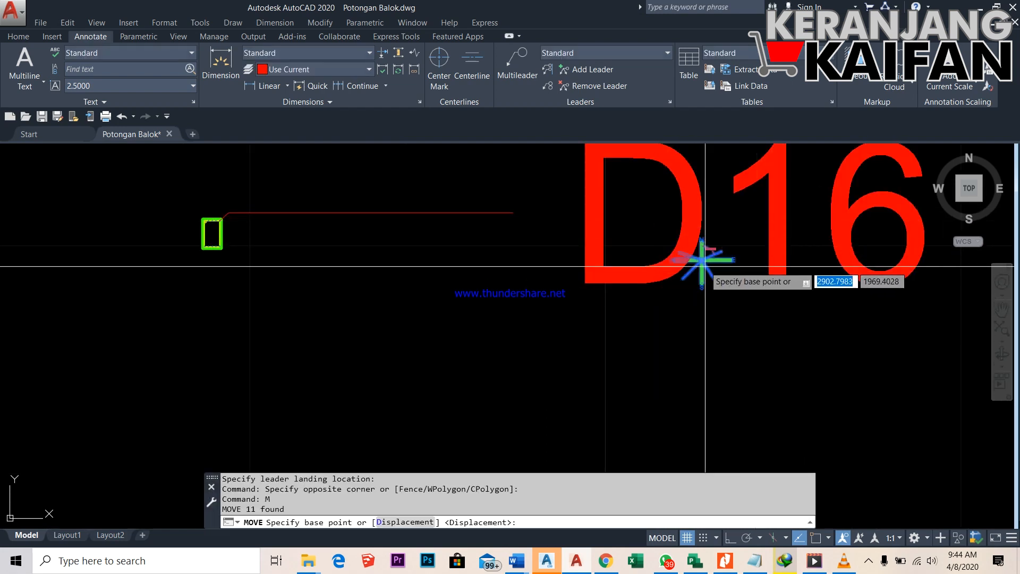
left_click(702, 260)
scroll(623, 276, "down", 10)
left_click(885, 321)
scroll(505, 273, "up", 6)
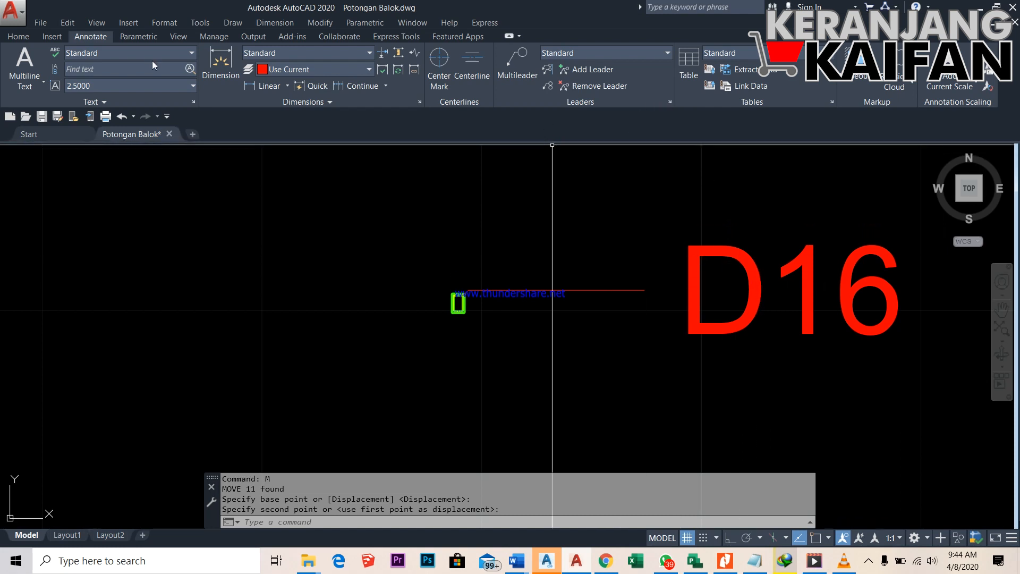
Modify the Standard multileader style, setting the arrowhead size to 0.02 and the leader break size to 0.01
left_click(12, 38)
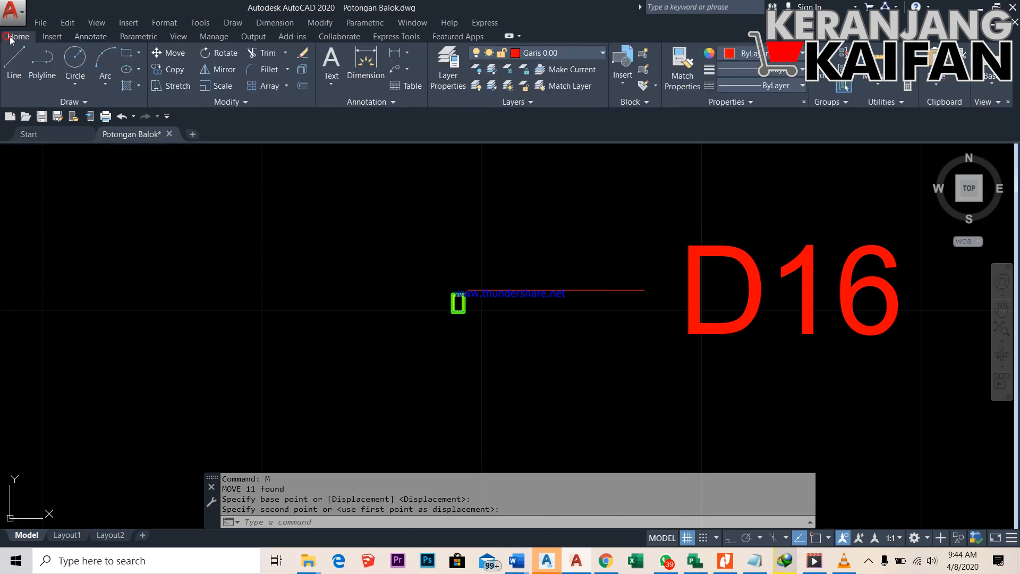
left_click(87, 38)
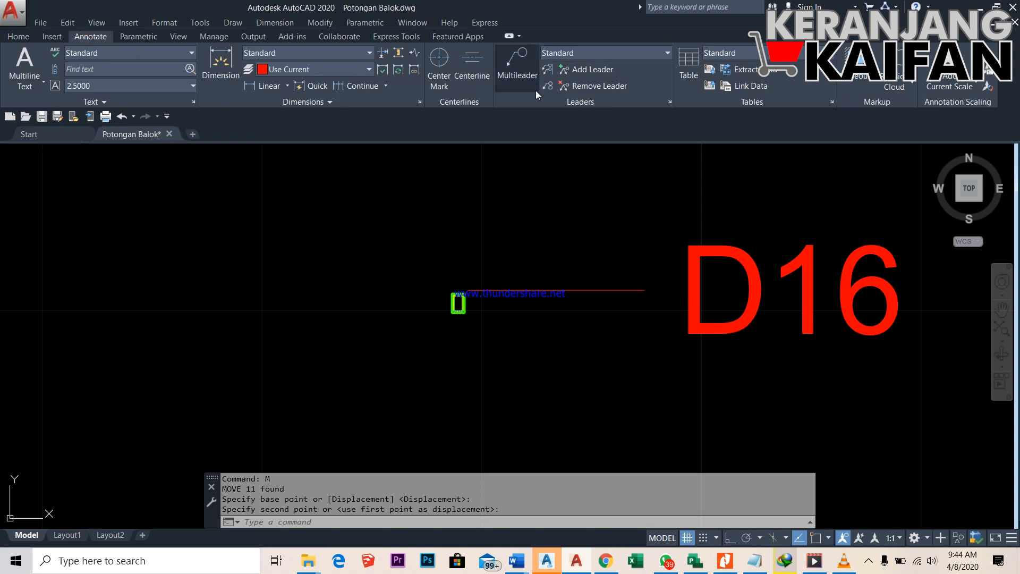
left_click(671, 102)
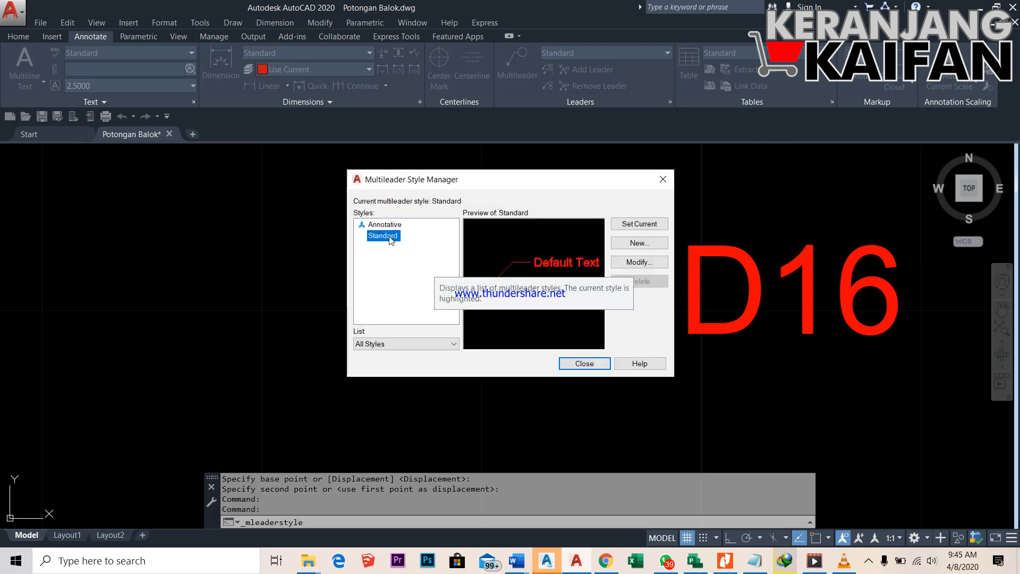
left_click(630, 262)
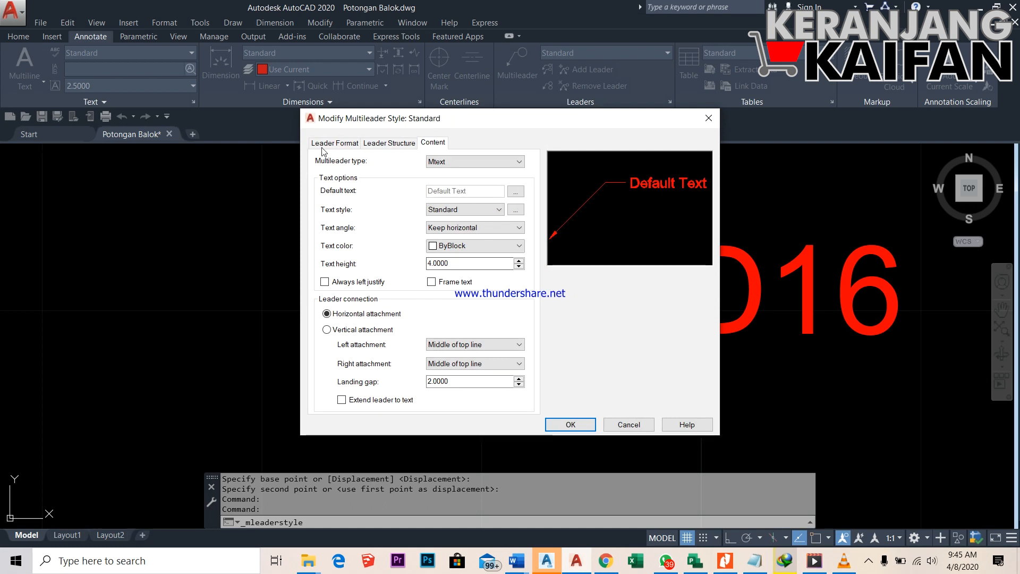
left_click(344, 147)
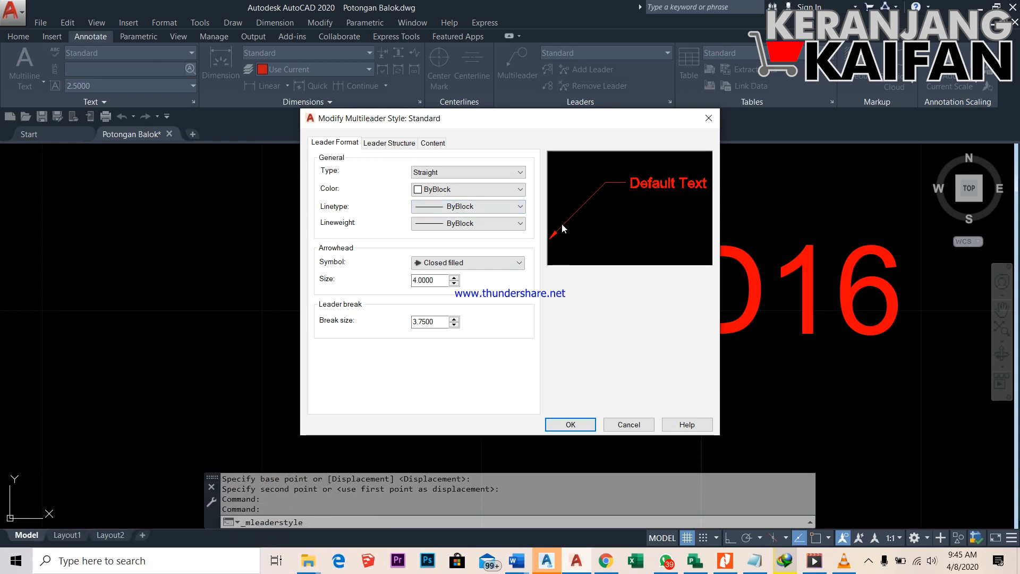
mouse_move(490, 132)
left_mouse_down()
mouse_move(477, 124)
mouse_move(56, 281)
mouse_move(443, 186)
mouse_move(548, 125)
mouse_move(486, 127)
left_mouse_up()
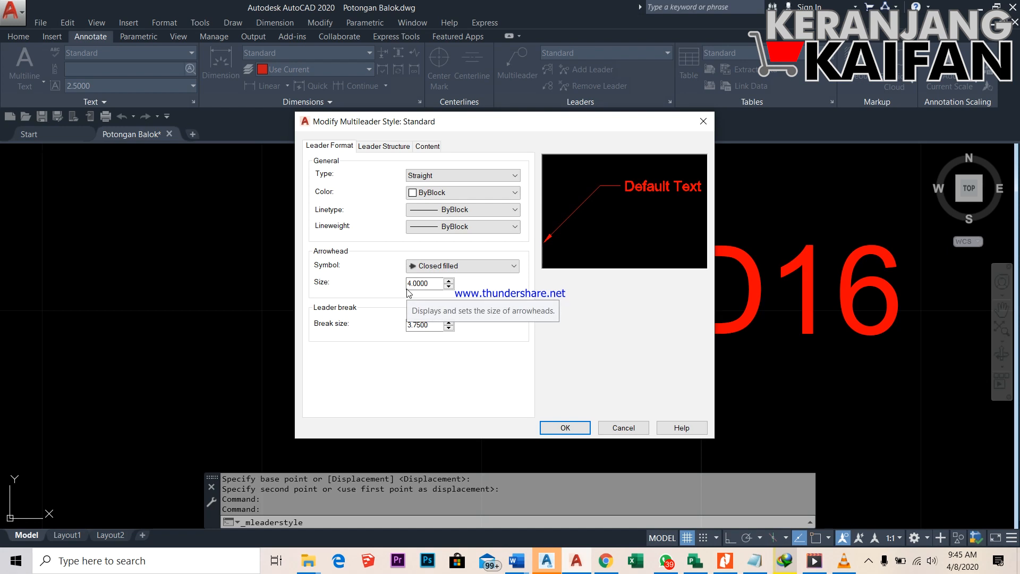
left_click_drag(441, 287, 406, 285)
type("0.02")
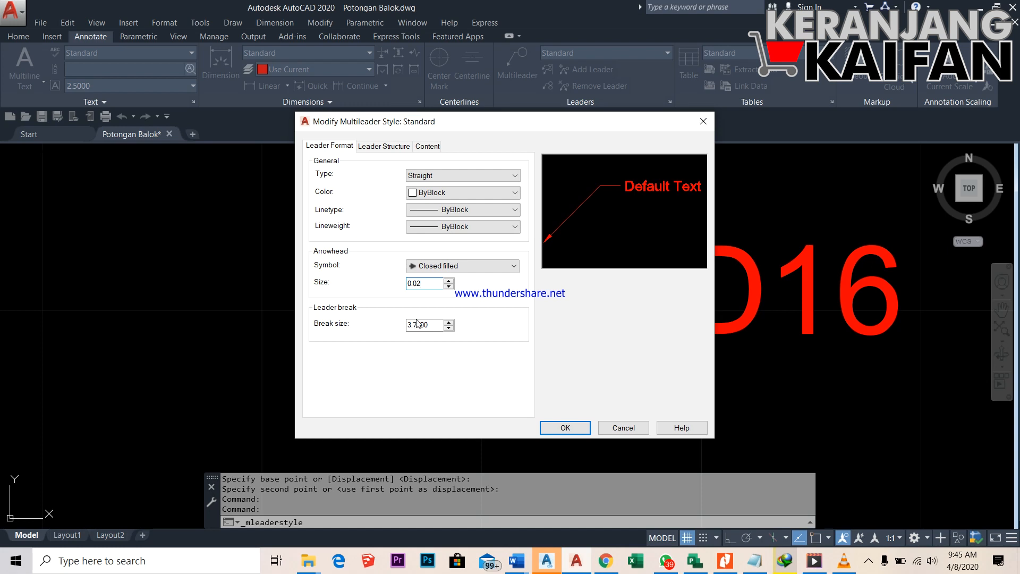
left_click_drag(432, 325, 406, 325)
type("0.01")
Set the Standard multileader style's landing distance to 0.1
left_click(387, 146)
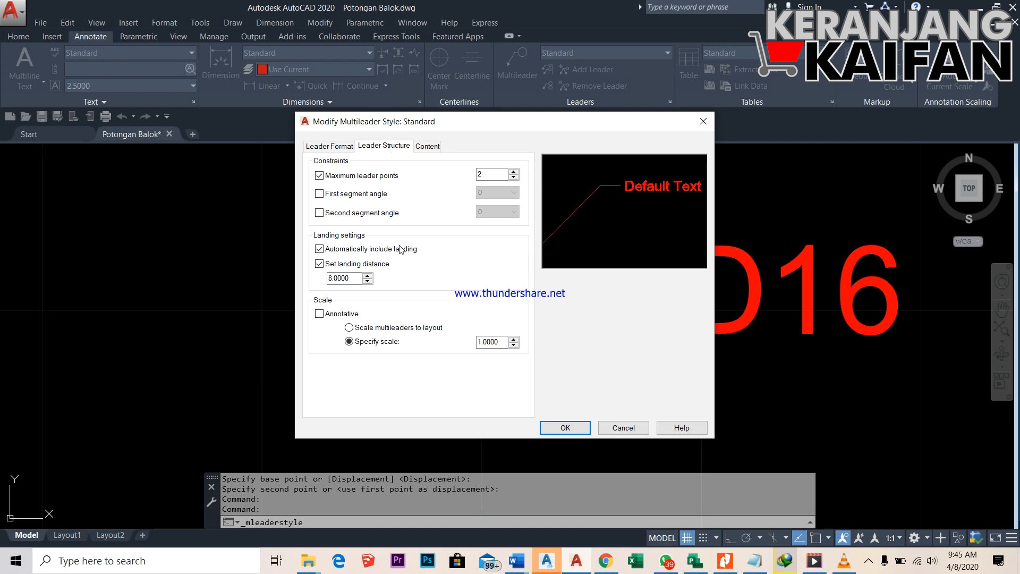
double_click(356, 279)
type("0.1")
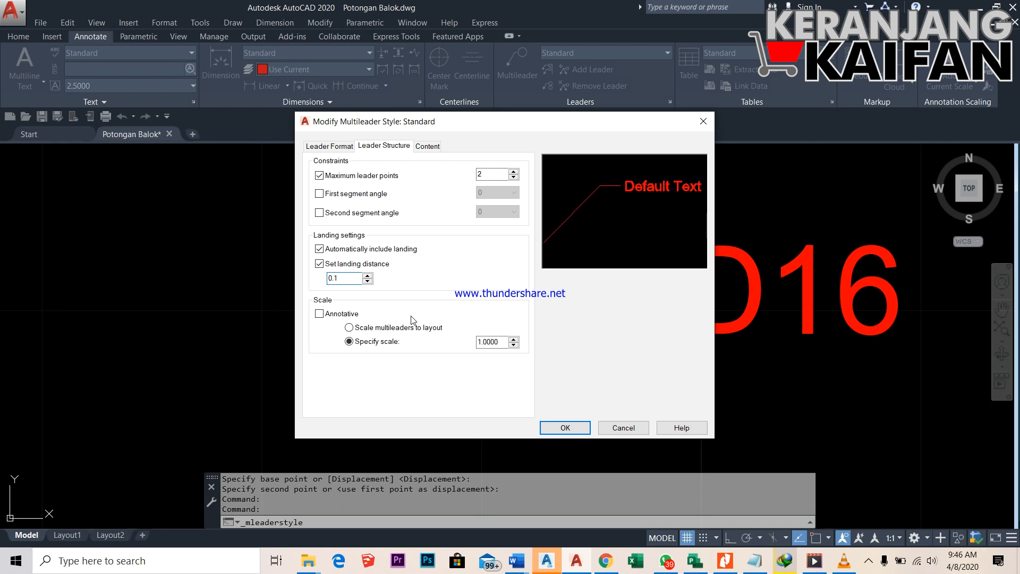
left_click(495, 342)
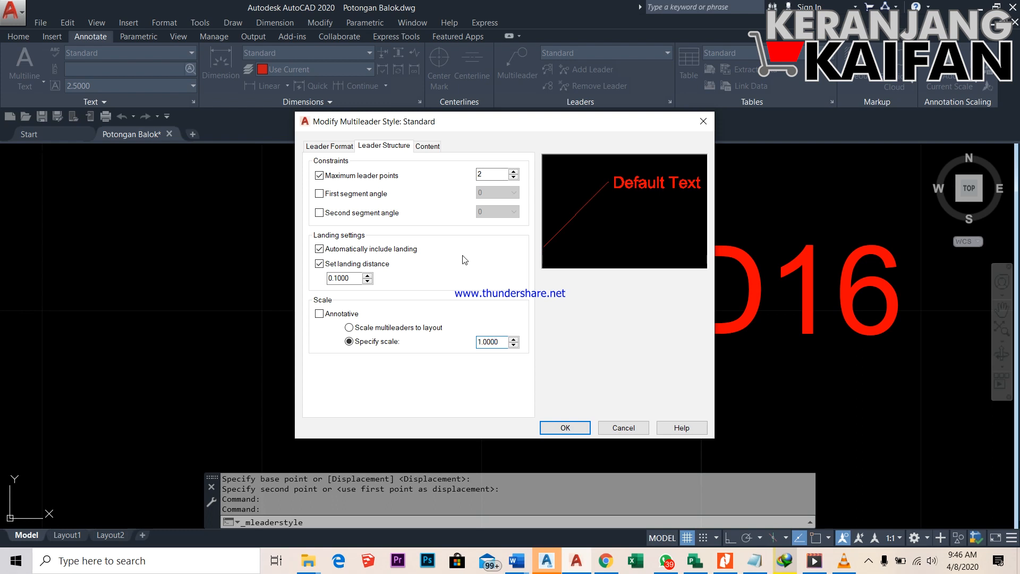
Set the Standard multileader style's text height to 0.08, keeping Mtext as the multileader type
left_click(429, 146)
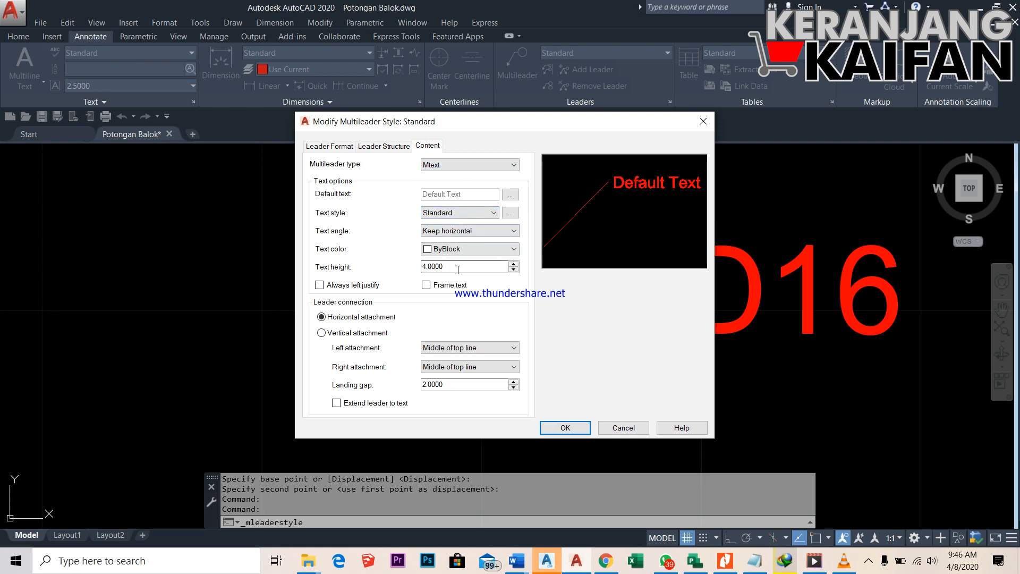
left_click_drag(457, 270, 433, 268)
left_click(498, 165)
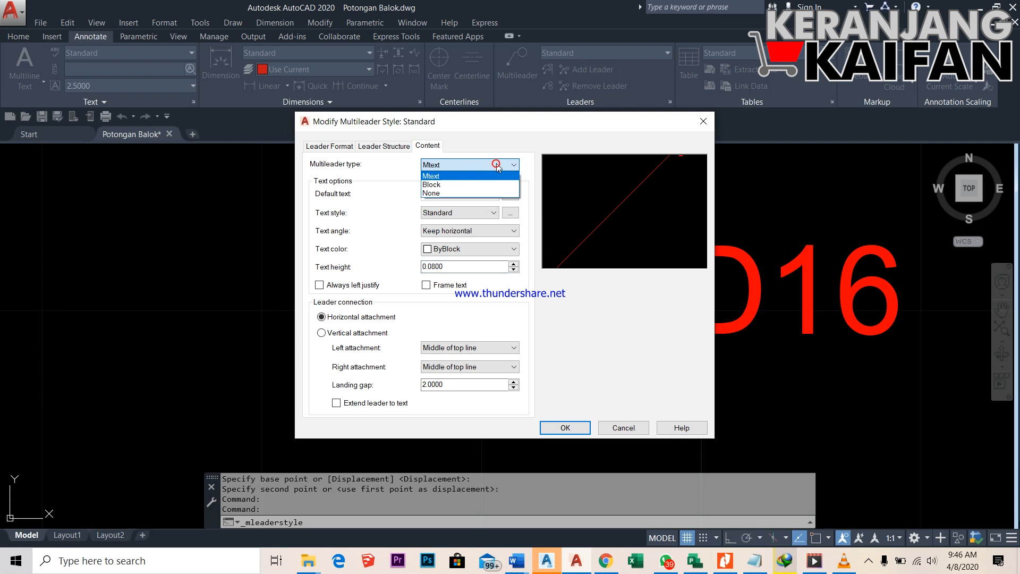
left_click(496, 166)
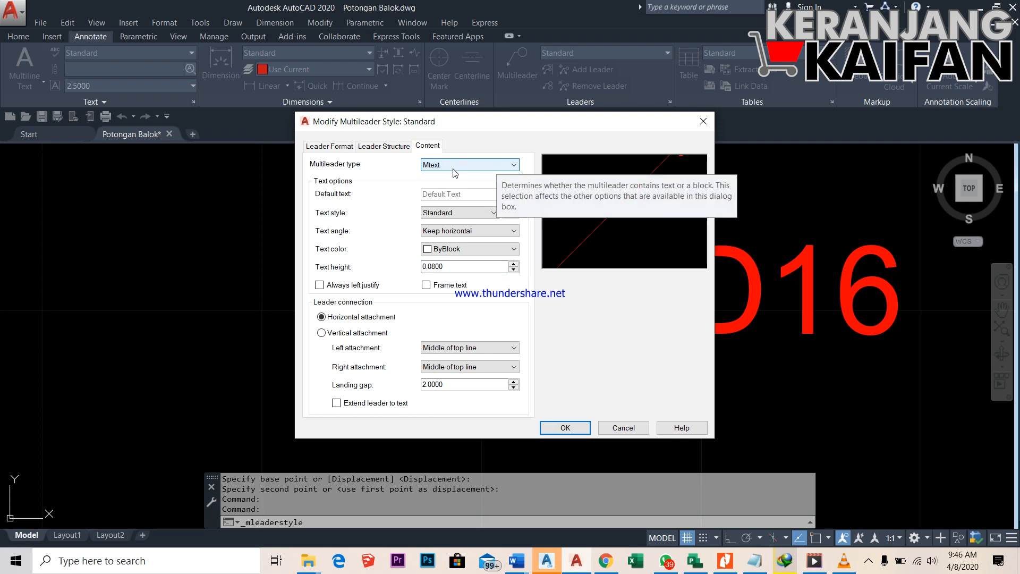
Change the Standard text style's font to Trebuchet MS and apply it
left_click(510, 213)
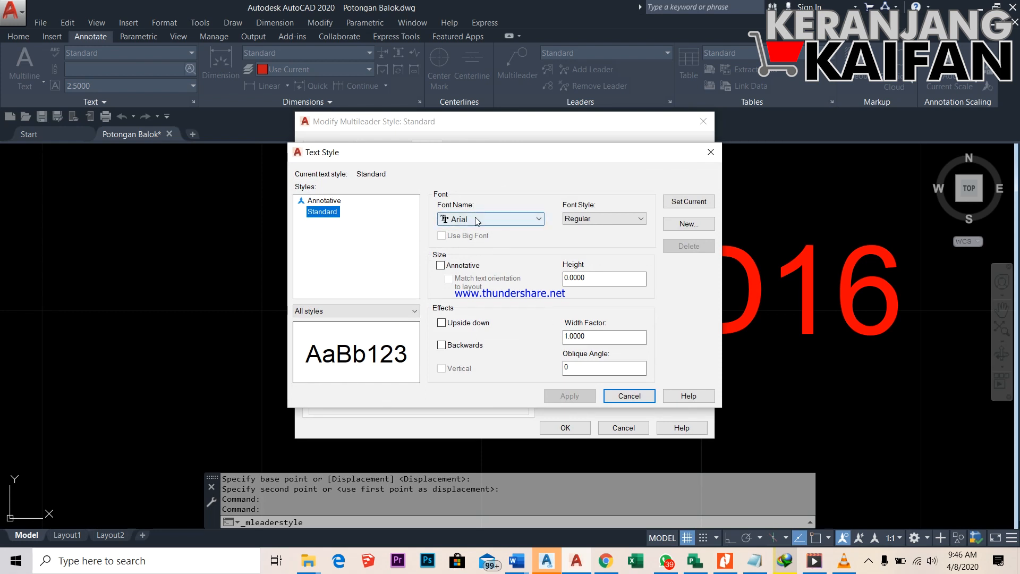
left_click(477, 221)
type("tr")
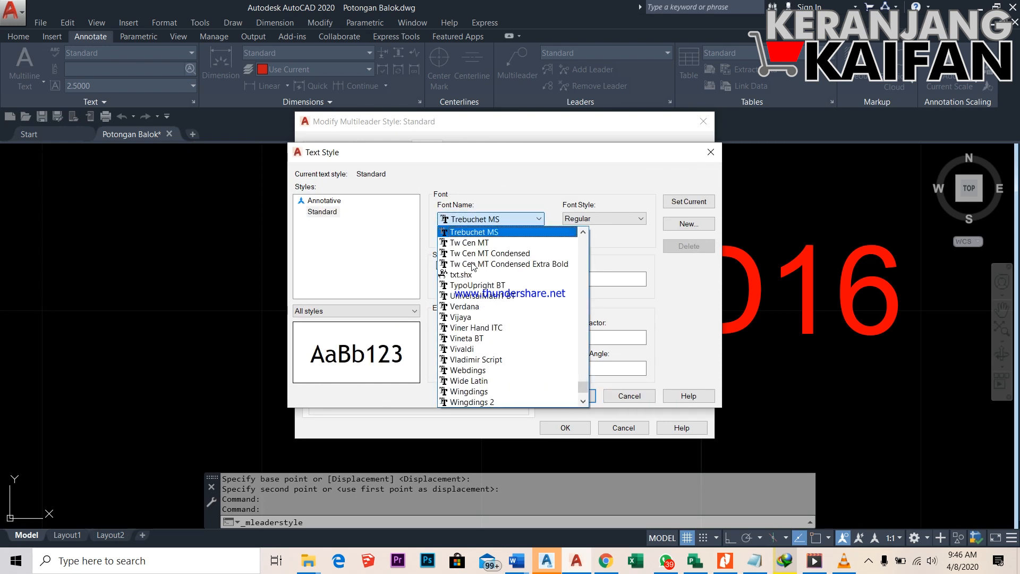
left_click(489, 230)
left_click(570, 398)
left_click(623, 397)
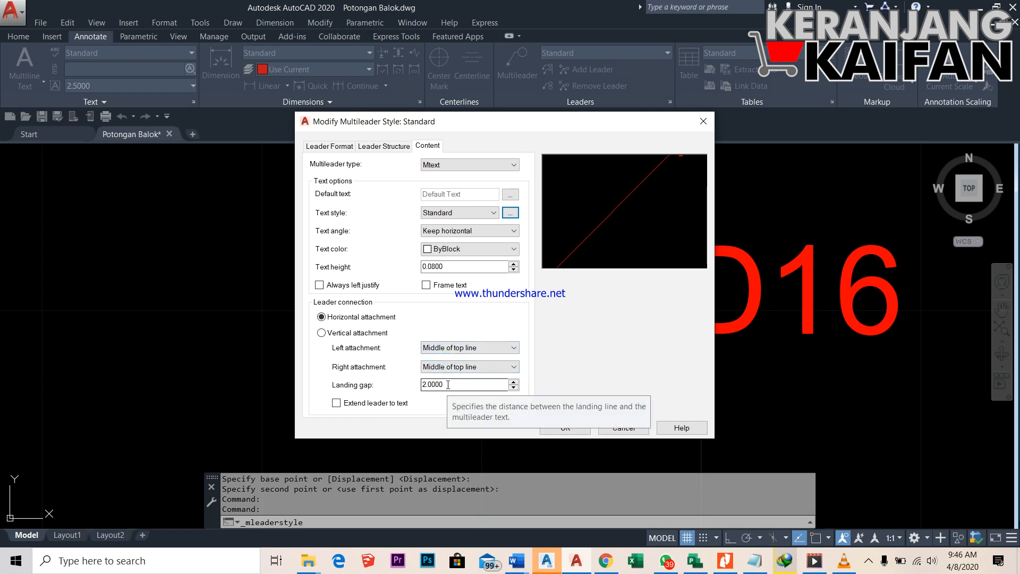
Set the Standard multileader style's landing gap to 0.01, accept the changes and close the style manager
left_click_drag(448, 384, 415, 387)
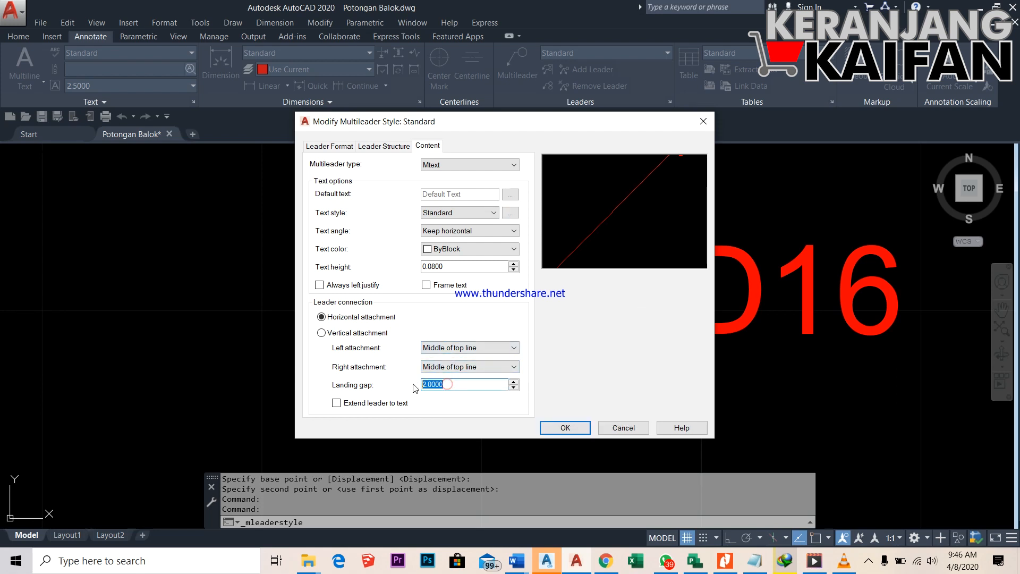
type("0.")
left_click(572, 433)
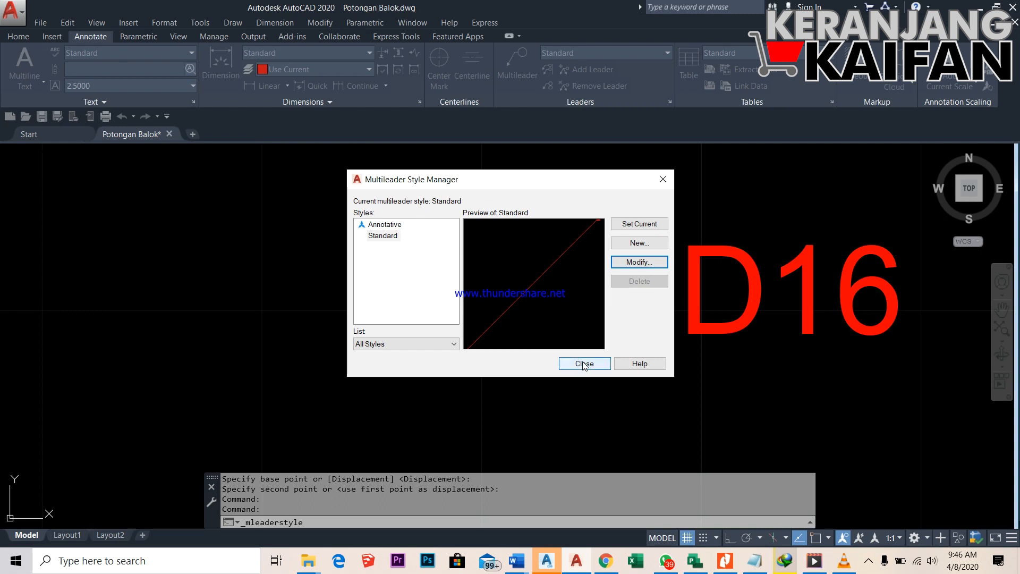
left_click(584, 362)
Copy the D16 multileader horizontally from the top-right corner bar to the adjacent top bar with ortho on
scroll(470, 292, "up", 10)
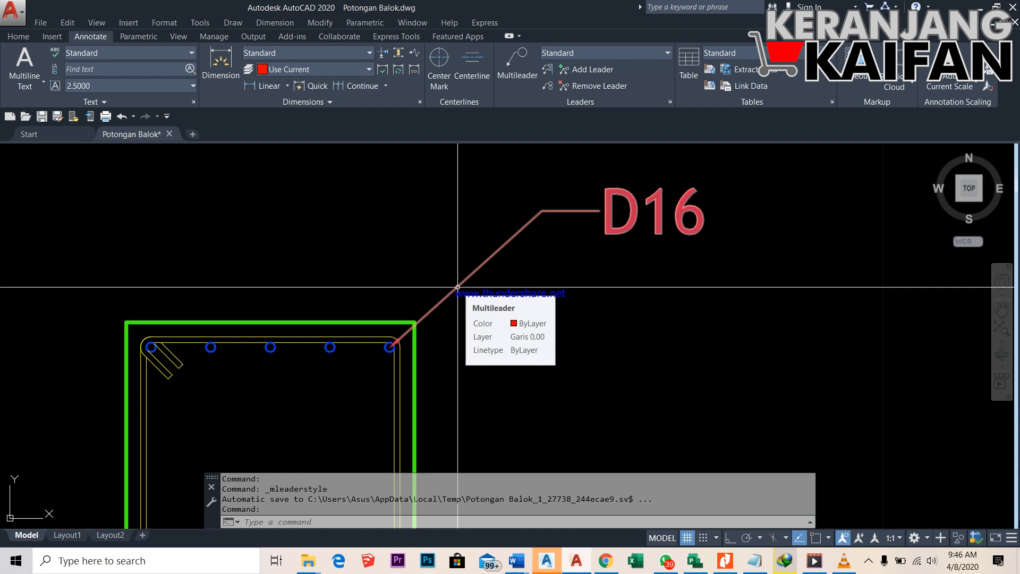
scroll(394, 347, "up", 4)
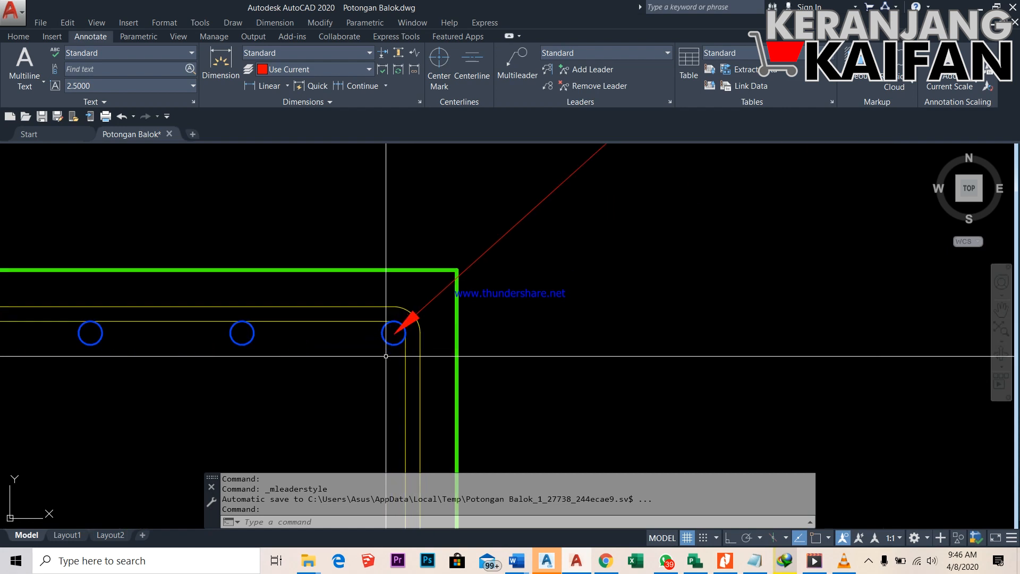
scroll(407, 336, "down", 6)
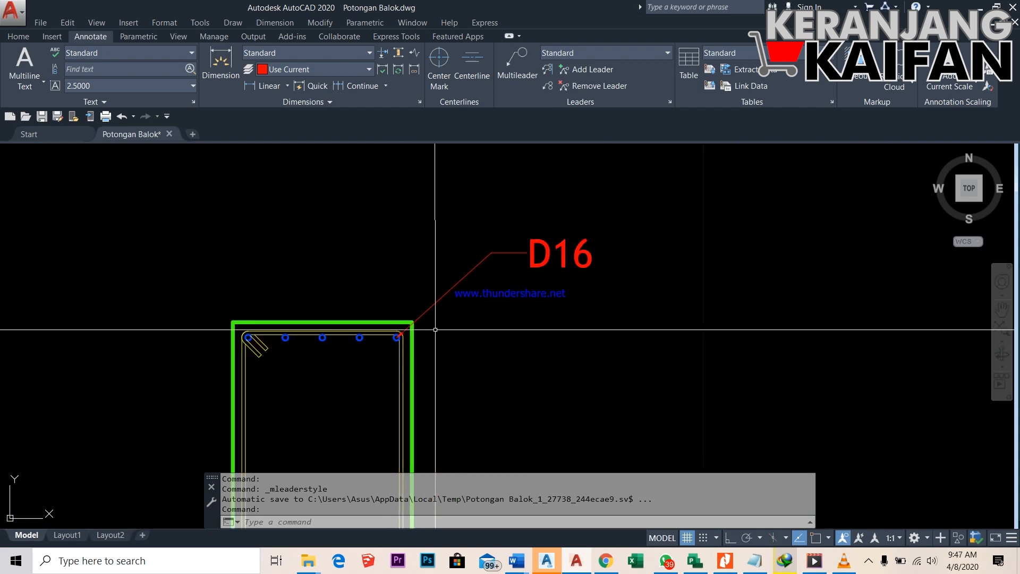
left_click(468, 274)
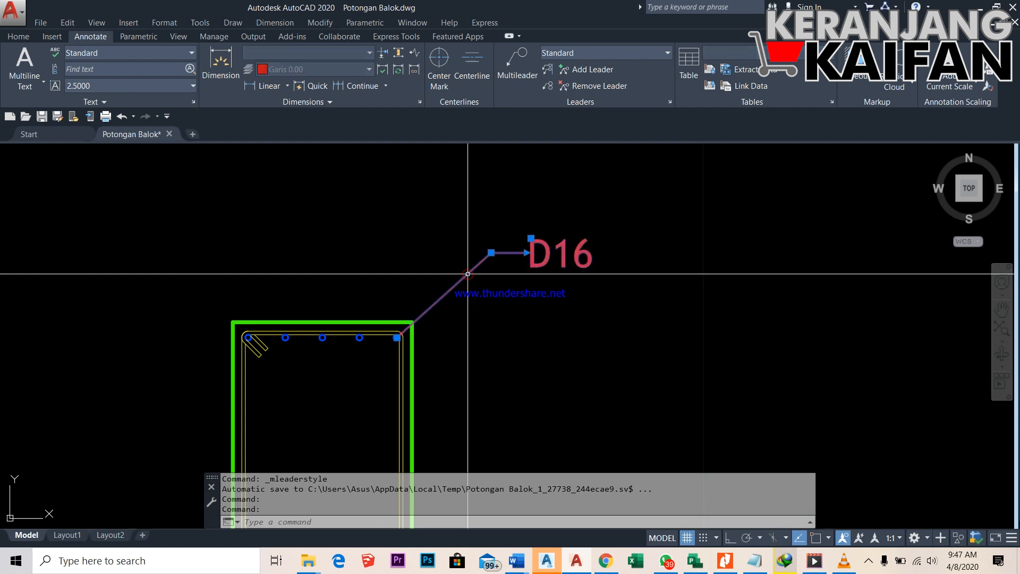
type("CP")
key("Return")
scroll(404, 338, "up", 8)
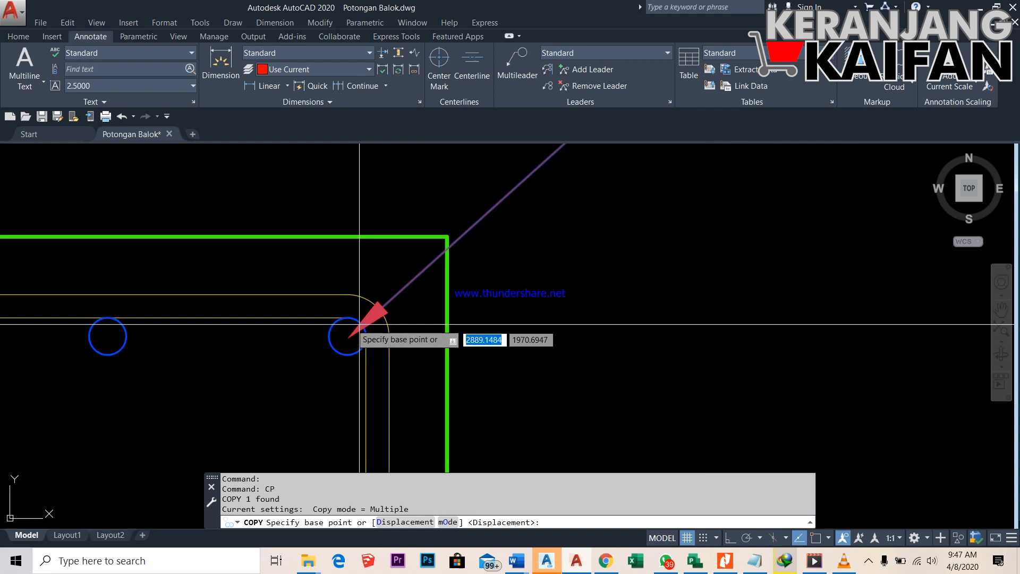
left_click(349, 338)
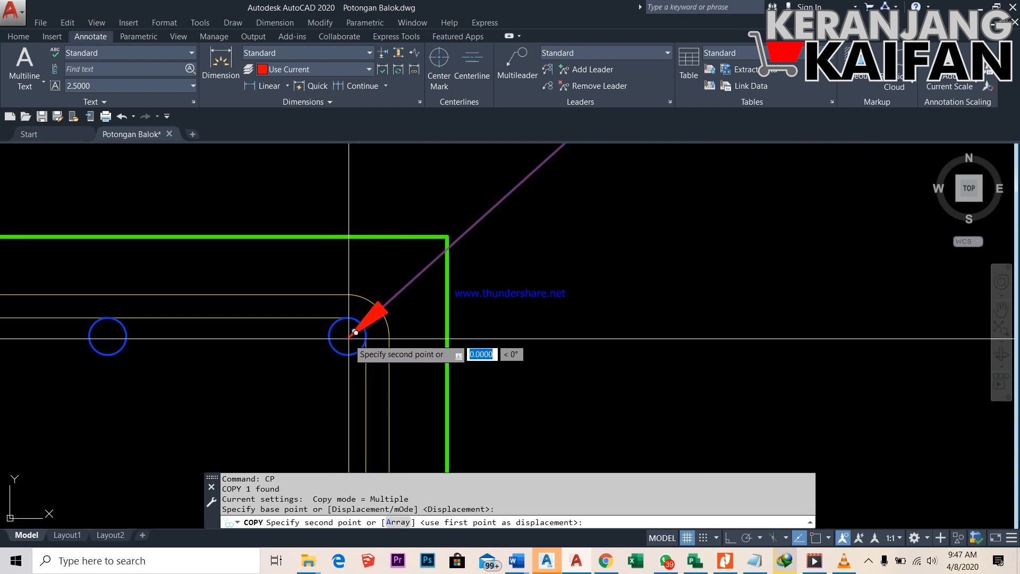
key("F8")
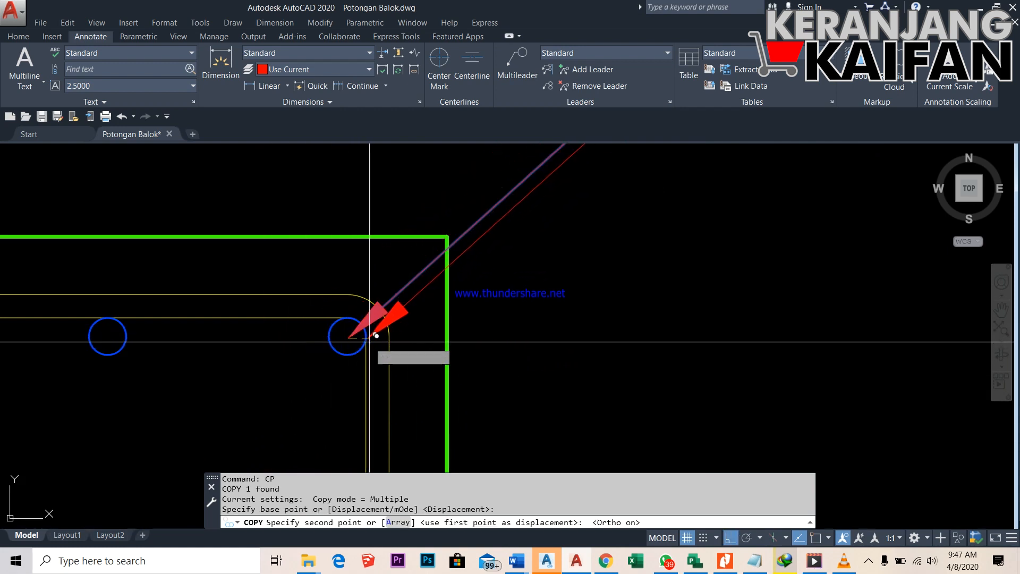
left_click(109, 338)
key("Return")
Delete the D16 text from the copied multileader and finish the text editing
scroll(138, 372, "down", 5)
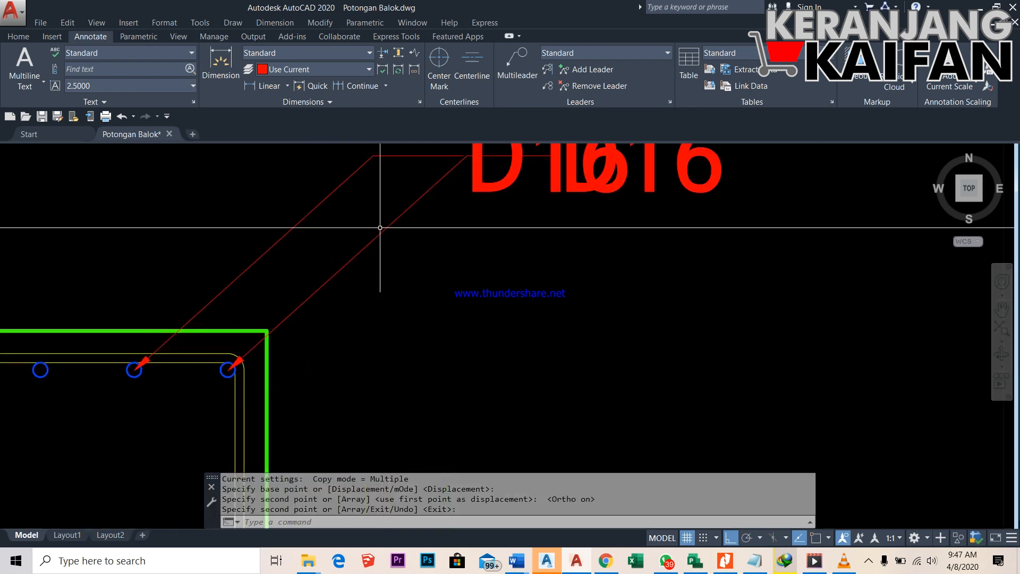
left_click(370, 185)
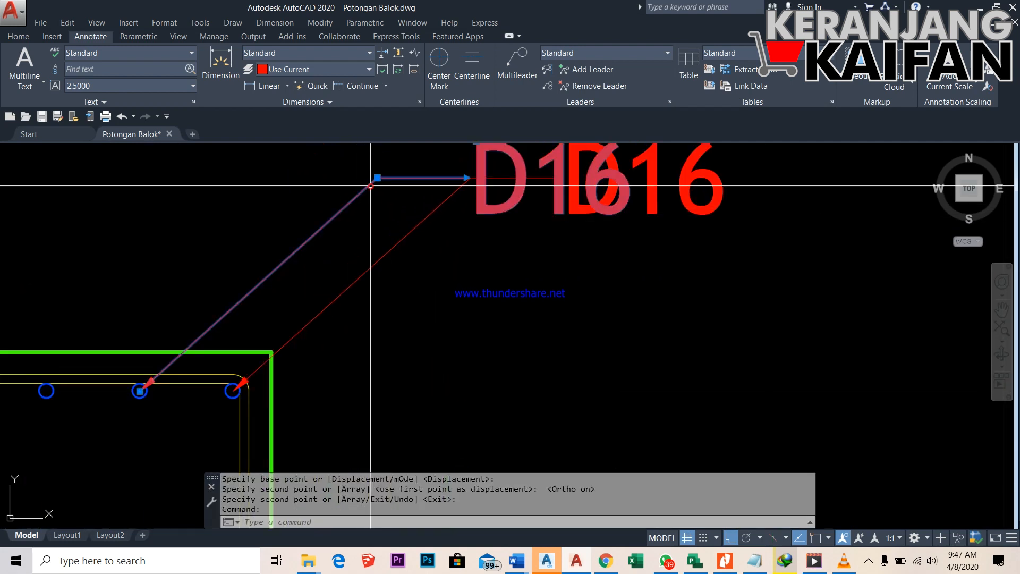
double_click(371, 186)
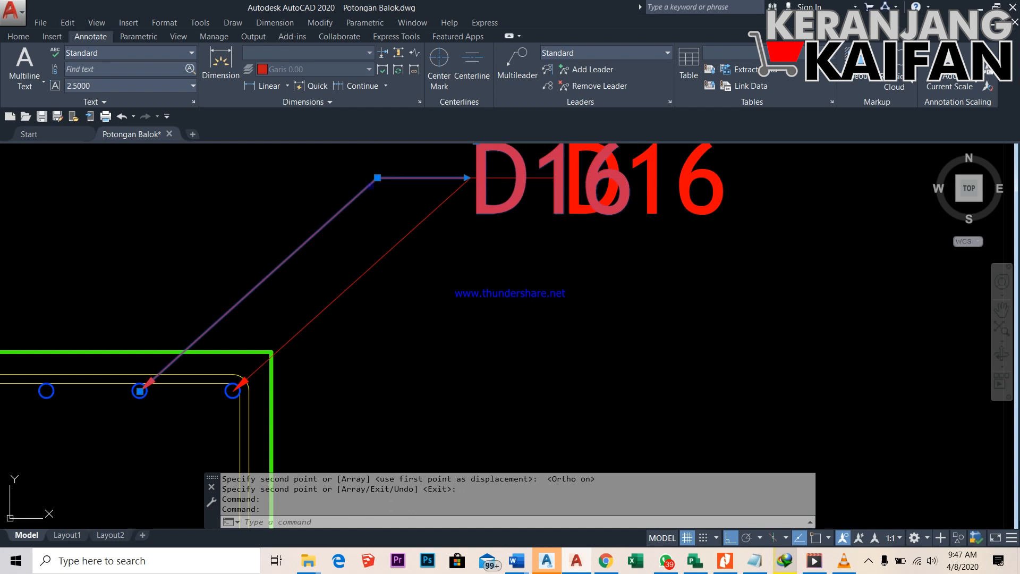
double_click(374, 181)
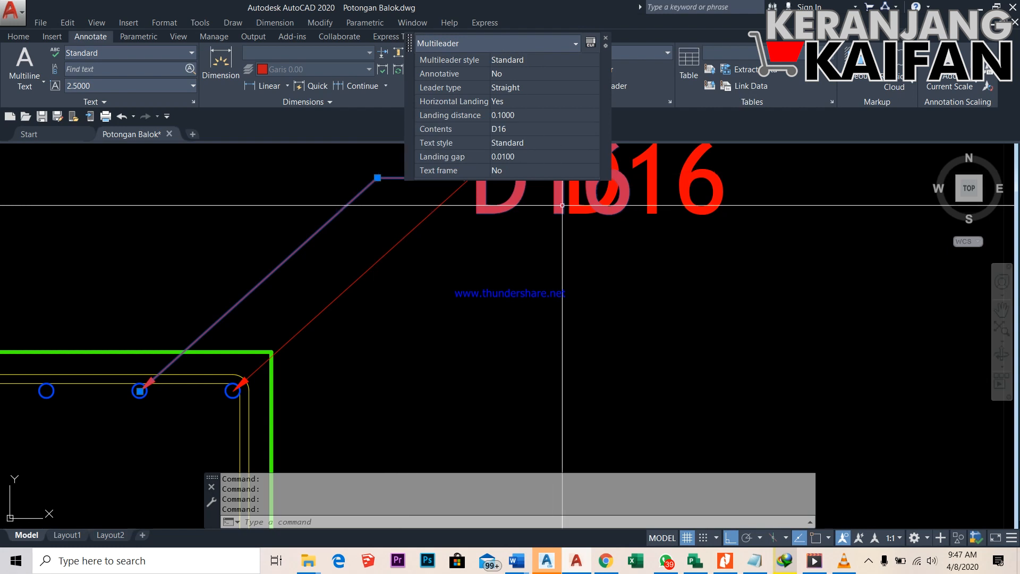
left_click(506, 209)
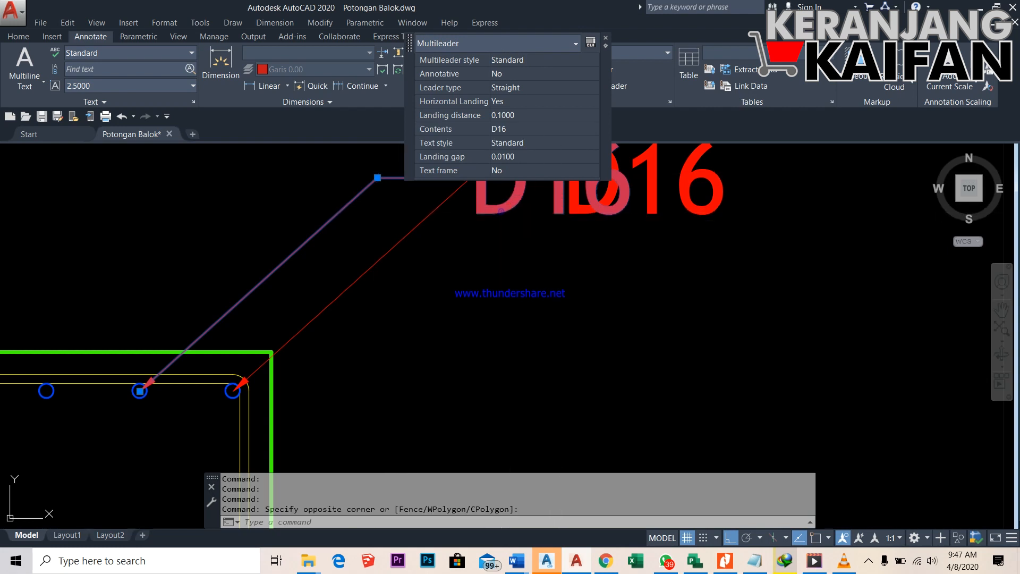
double_click(505, 209)
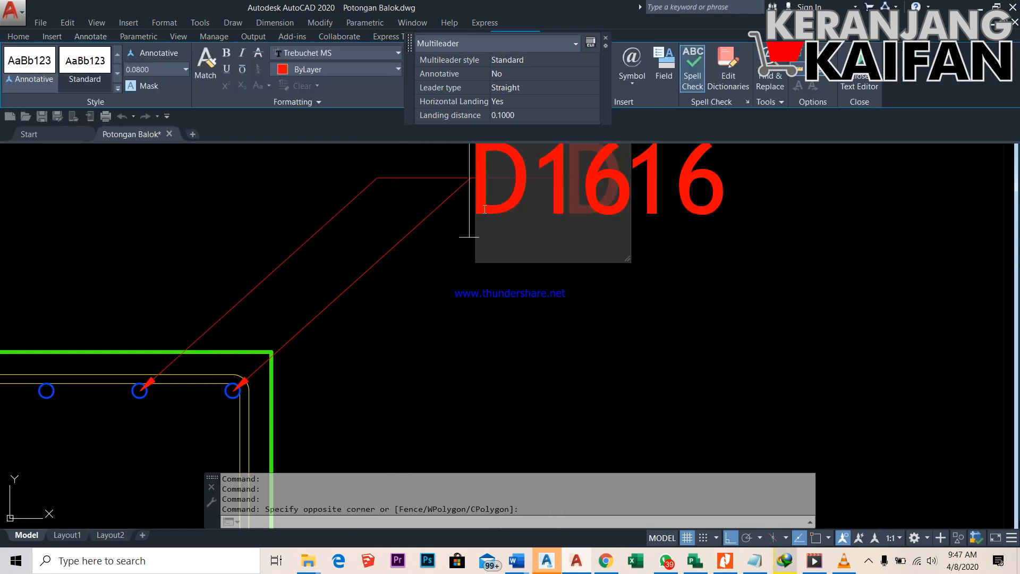
key("Delete")
key("Delete")
key("Delete")
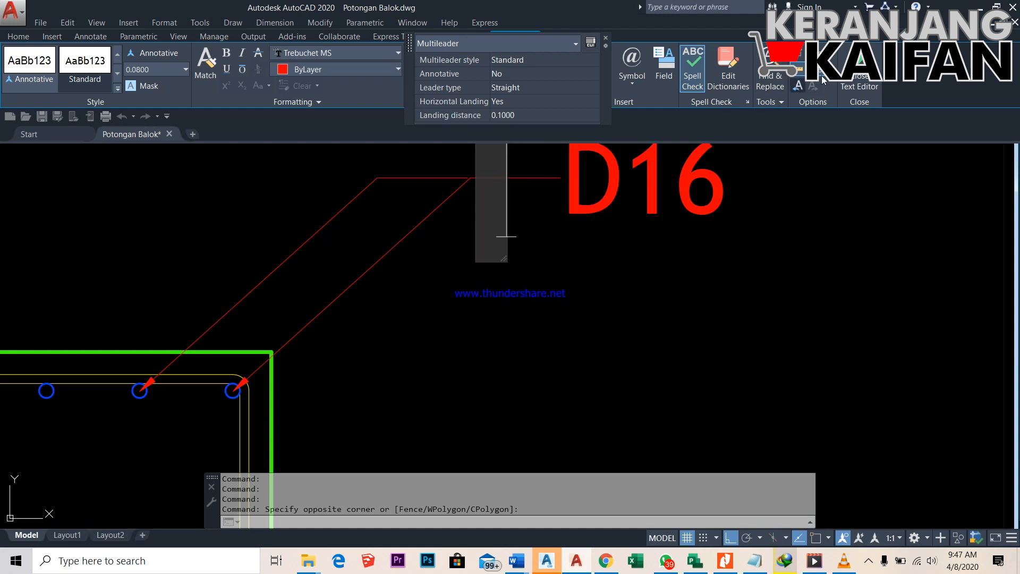
left_click(859, 82)
Turn on object snap and stretch the textless leader's landing end to the bend of the D16 leader
scroll(289, 232, "up", 2)
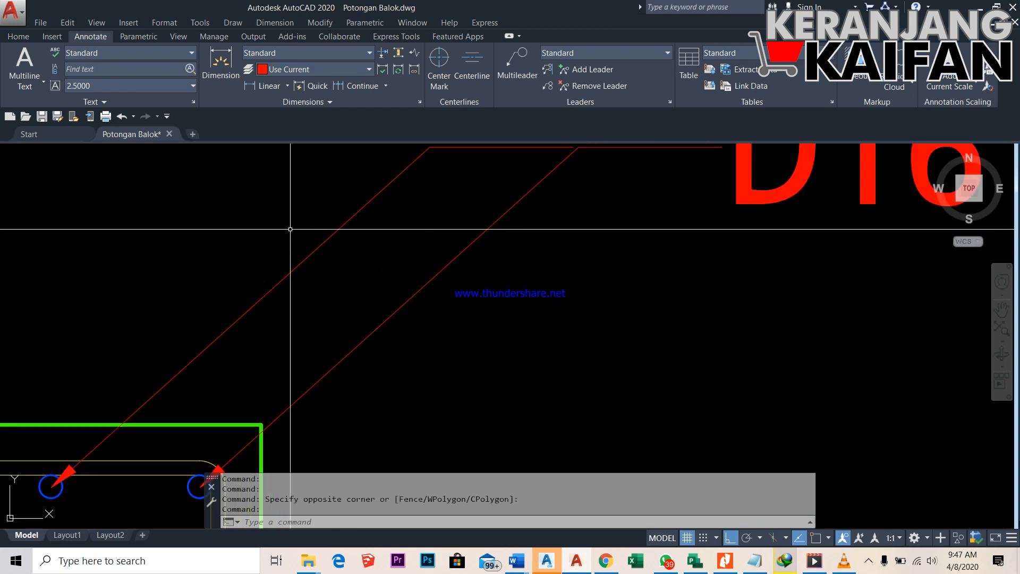
left_click(326, 240)
scroll(294, 251, "down", 2)
scroll(490, 178, "up", 4)
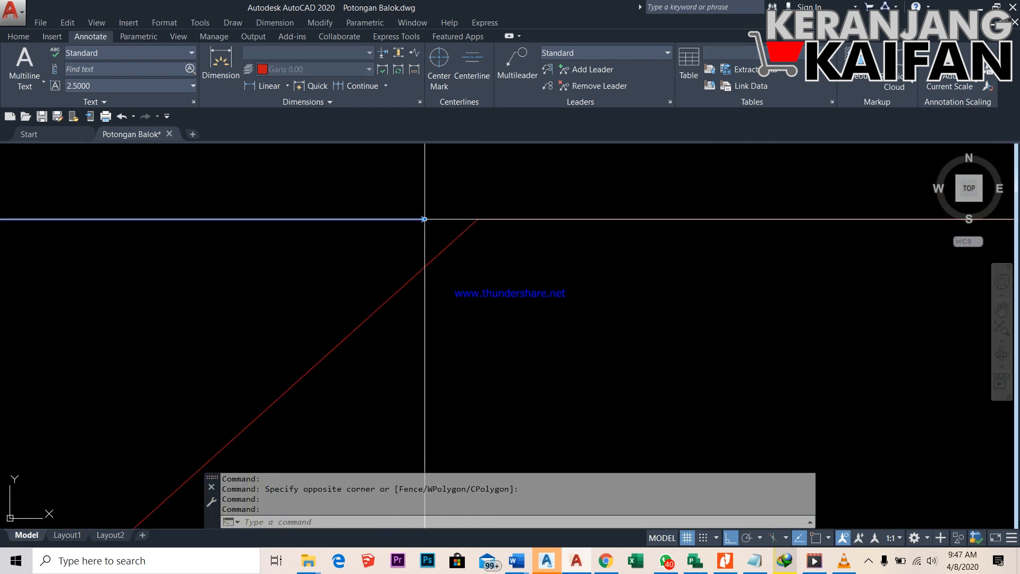
left_click(425, 219)
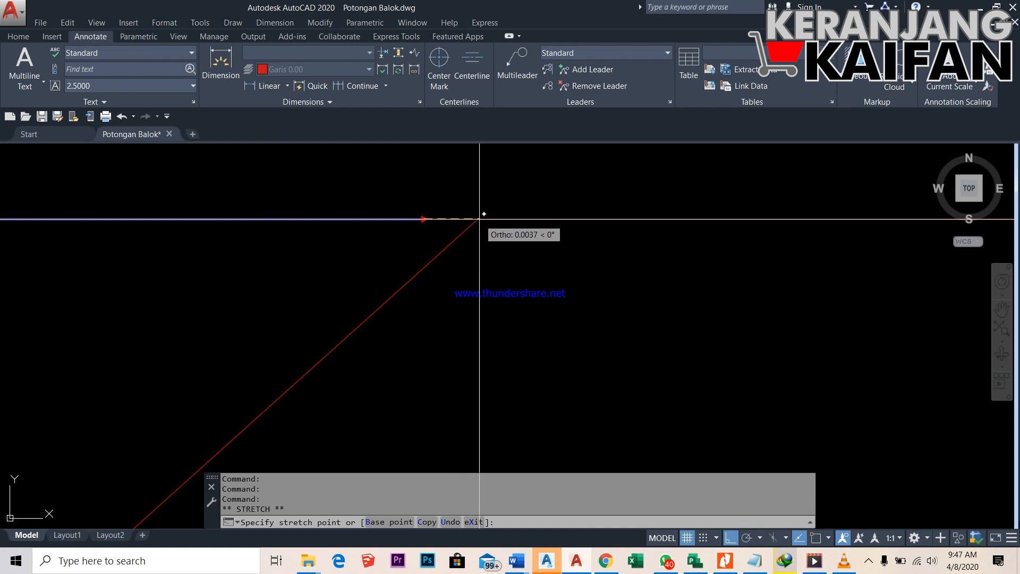
key("F3")
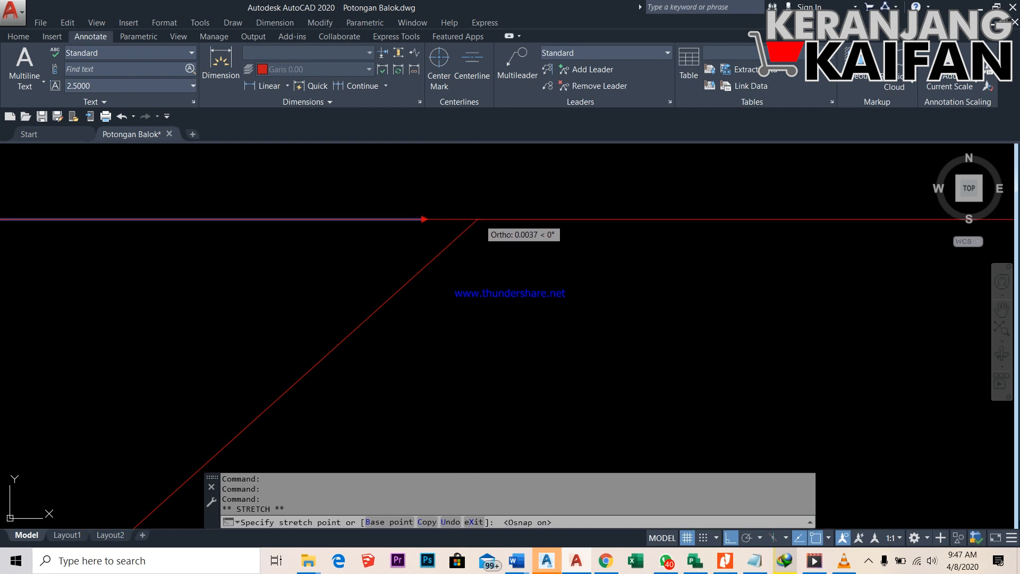
left_click(478, 219)
scroll(566, 219, "down", 5)
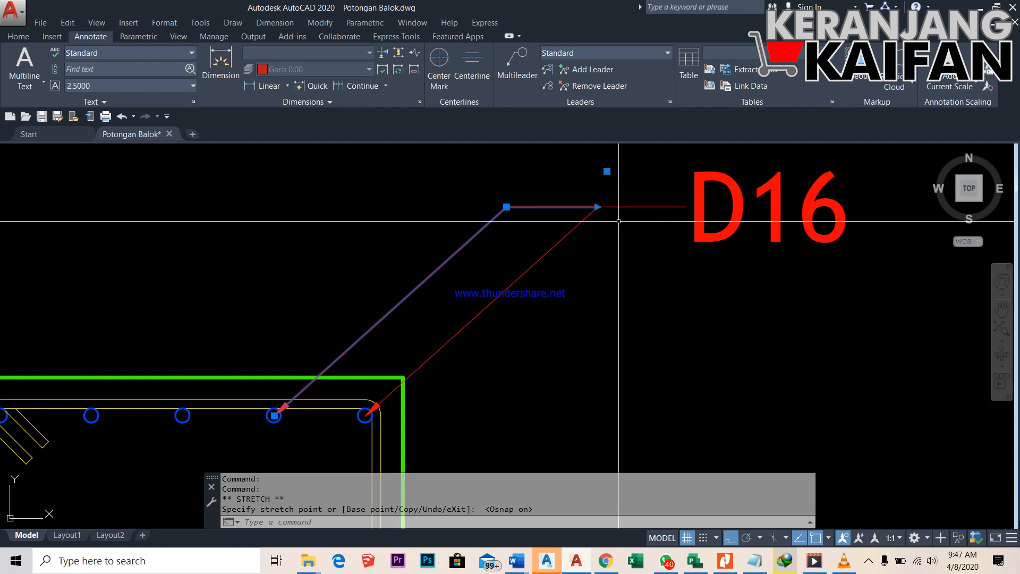
key("Escape")
Copy the textless leader from its bar to each of the three remaining top bars
type("cp")
key("Return")
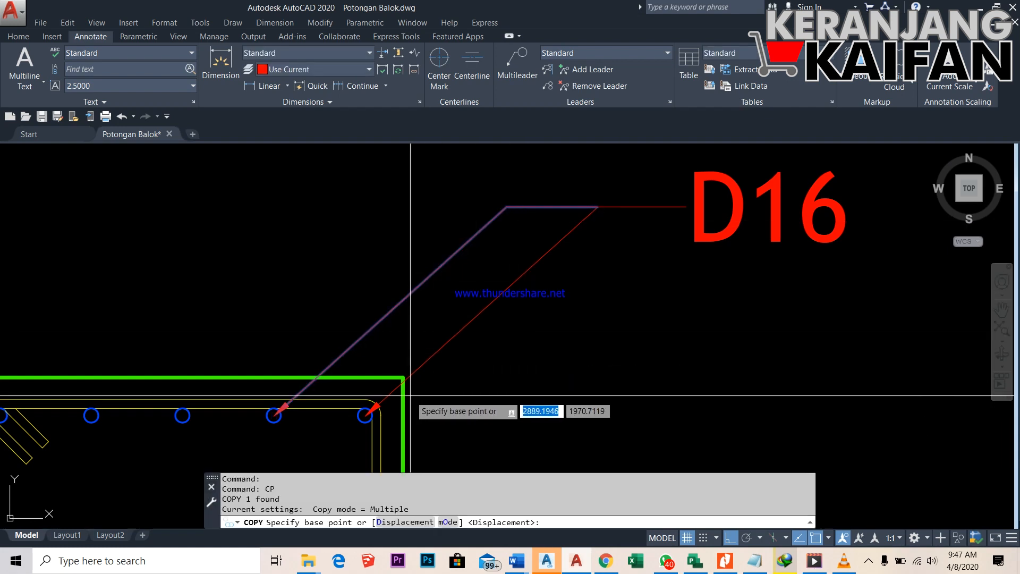
scroll(372, 399, "up", 6)
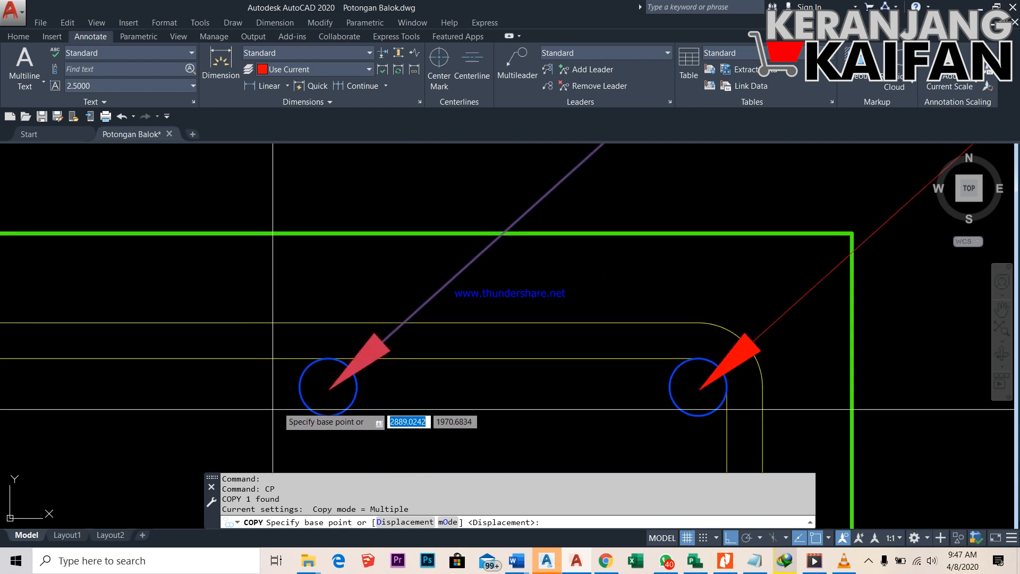
left_click(330, 381)
scroll(480, 359, "down", 4)
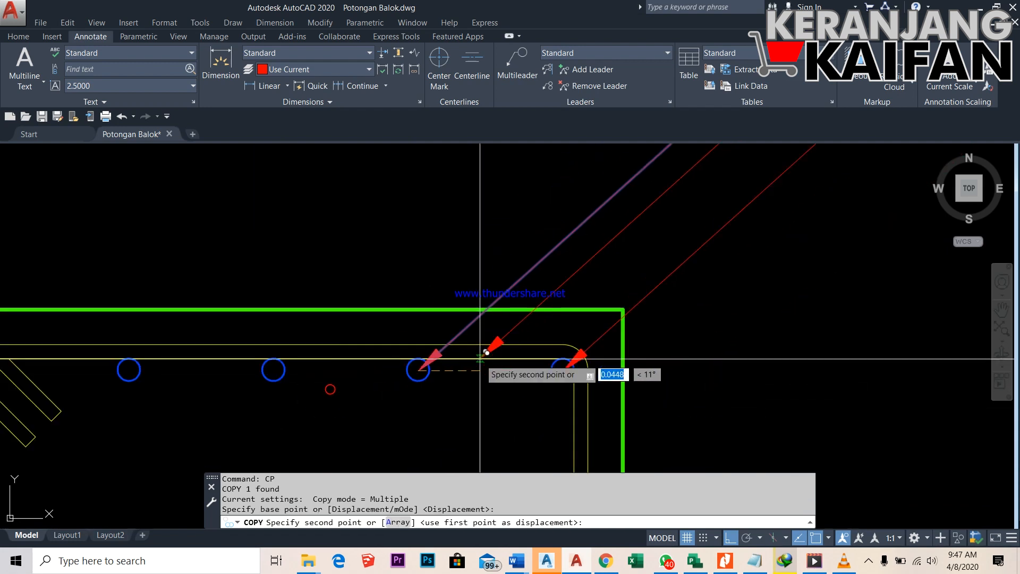
left_click(273, 370)
left_click(129, 369)
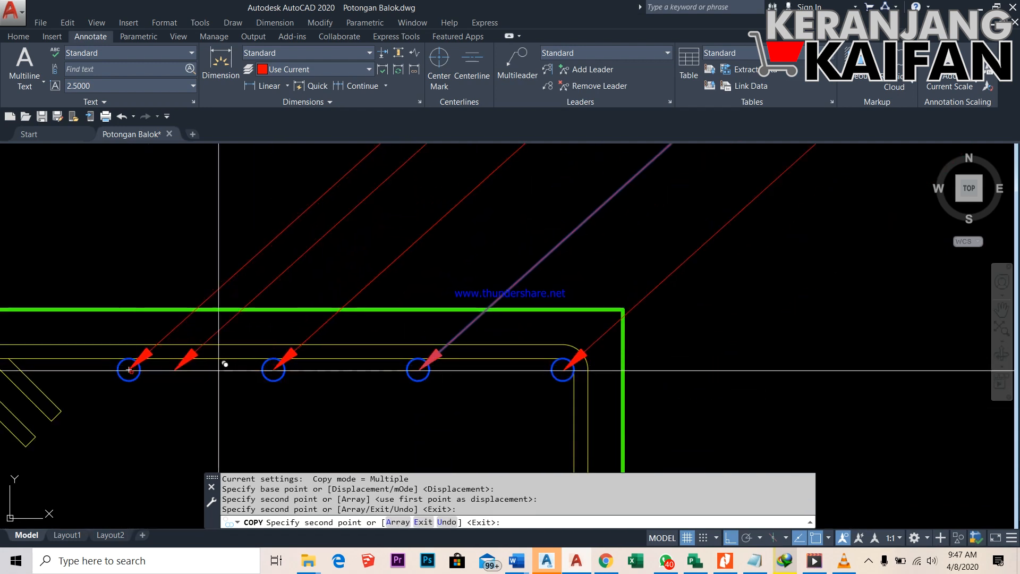
scroll(224, 362, "down", 4)
scroll(179, 379, "up", 4)
left_click(174, 370)
key("Return")
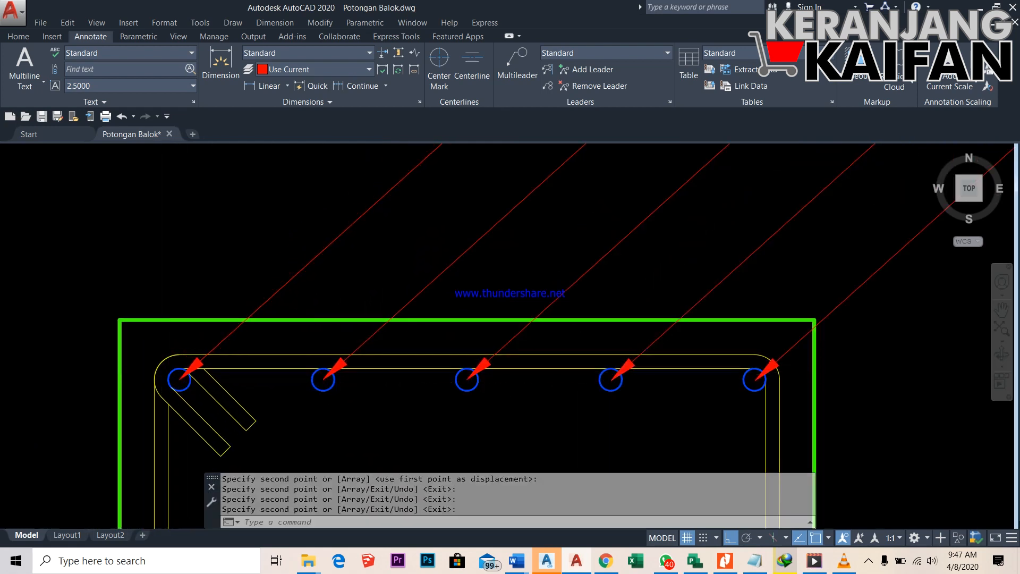
Stretch the landing end of the middle top bar's leader toward the bend of the neighbouring leader
scroll(172, 371, "down", 5)
scroll(427, 248, "up", 10)
scroll(494, 248, "up", 5)
left_click(549, 248)
scroll(307, 280, "down", 2)
scroll(659, 271, "up", 2)
left_click(642, 280)
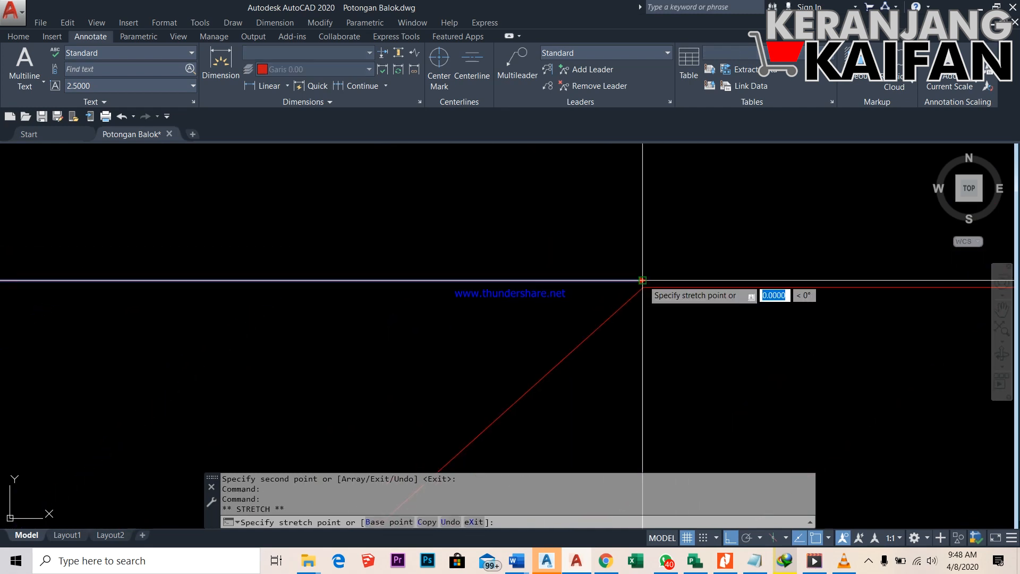
left_click(644, 287)
scroll(668, 252, "down", 1)
Move the middle top bar's leader so its landing lines up with the neighbouring leader's landing
type("m")
key("Return")
left_click(649, 272)
left_click(641, 280)
Move the leader of the second top bar from the left so its landing meets the neighbouring leader's bend
scroll(859, 225, "down", 5)
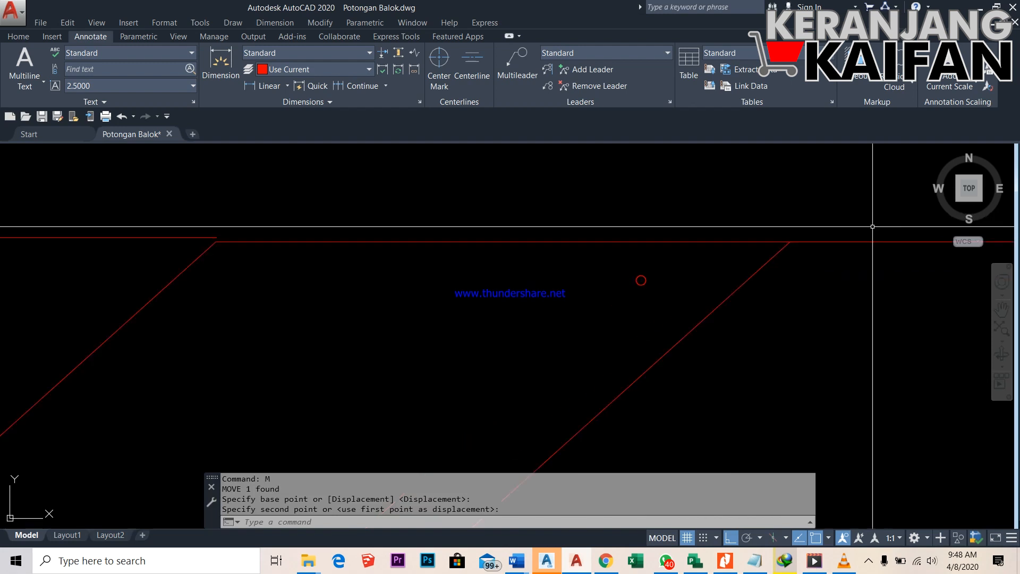
scroll(229, 241, "up", 5)
left_click(187, 229)
left_click(183, 232)
type("m")
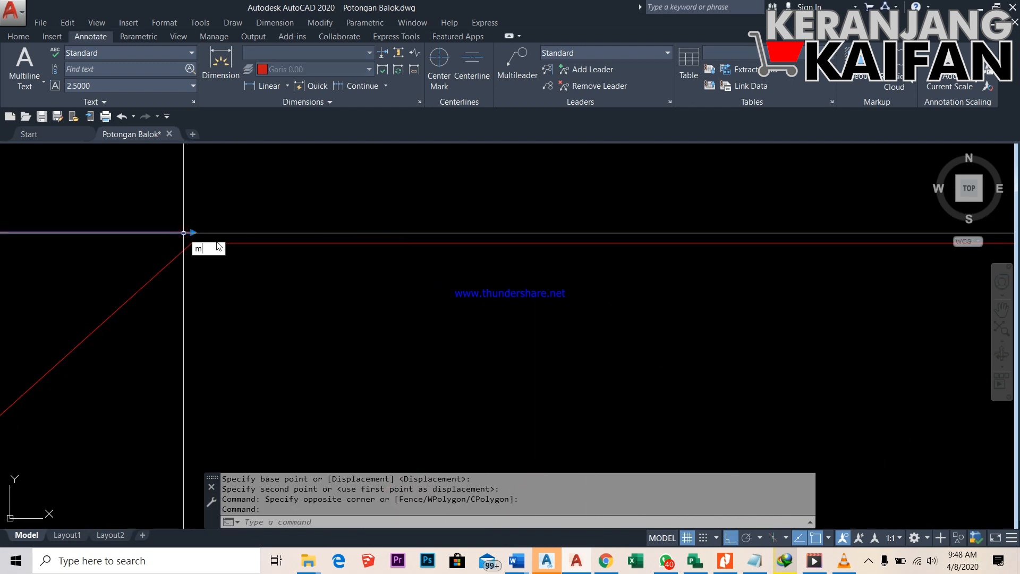
key("Return")
left_click(188, 233)
scroll(319, 226, "down", 5)
scroll(899, 230, "down", 4)
scroll(651, 239, "up", 5)
Move the leftmost top bar's leader so its landing end meets the bend of the adjacent leader
left_click(675, 194)
left_click(680, 190)
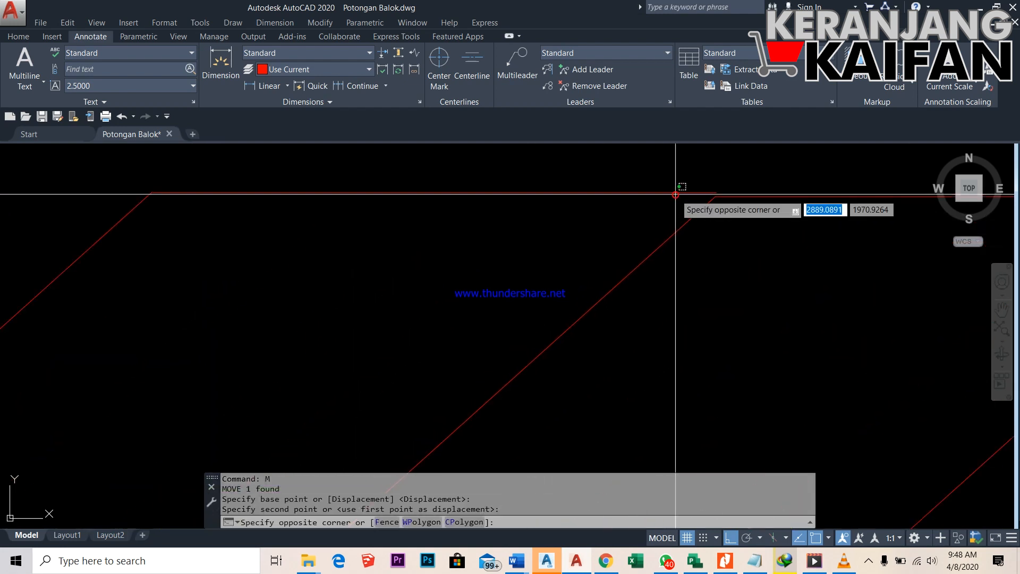
left_click(666, 213)
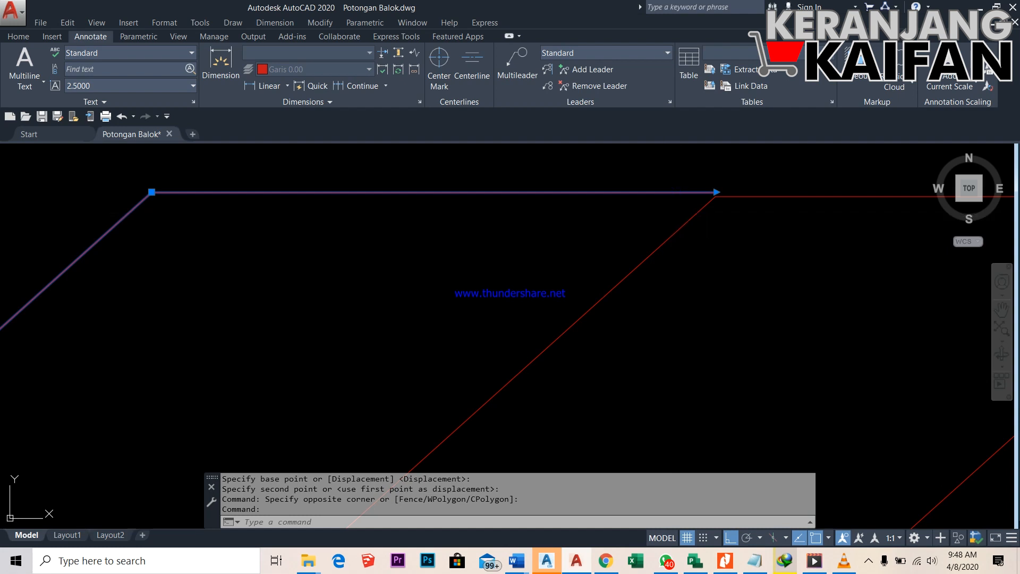
type("m")
key("Return")
scroll(765, 195, "up", 3)
left_click(641, 186)
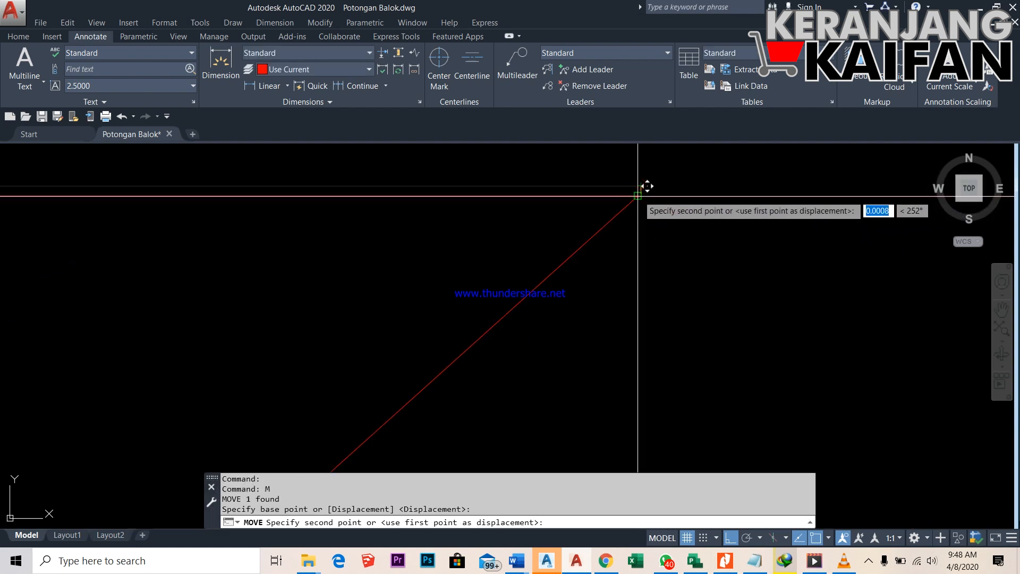
left_click(644, 187)
scroll(507, 161, "down", 6)
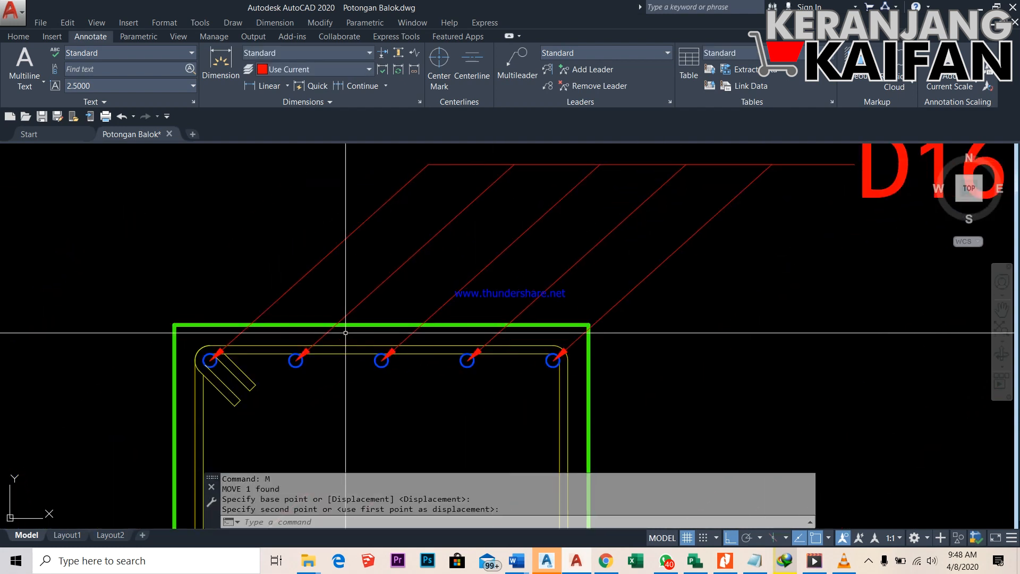
scroll(210, 384, "down", 2)
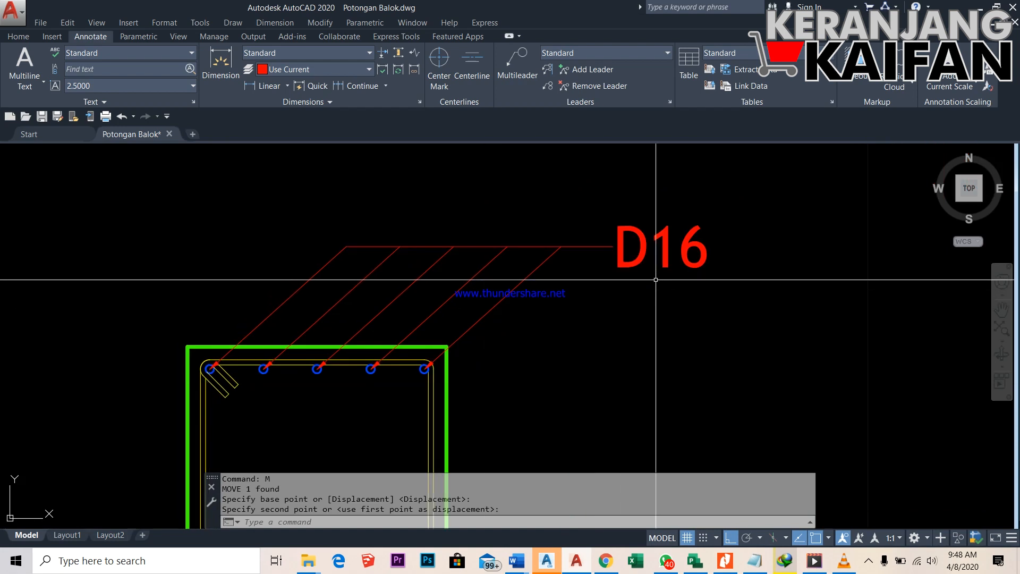
Edit the multileader label of the top reinforcement to read "5 D16"
scroll(671, 299, "up", 2)
scroll(641, 239, "down", 2)
scroll(644, 244, "up", 2)
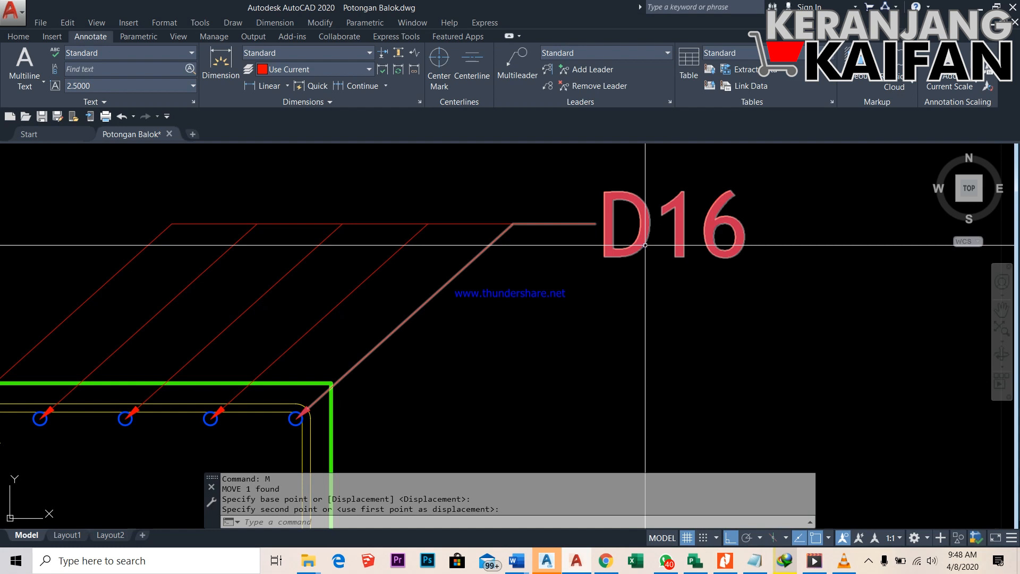
double_click(645, 245)
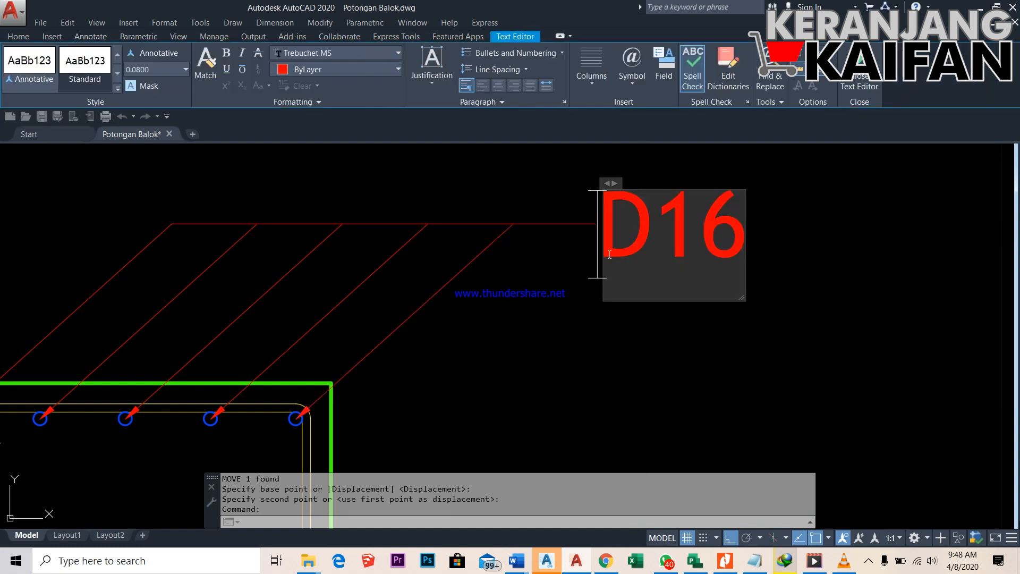
type("5")
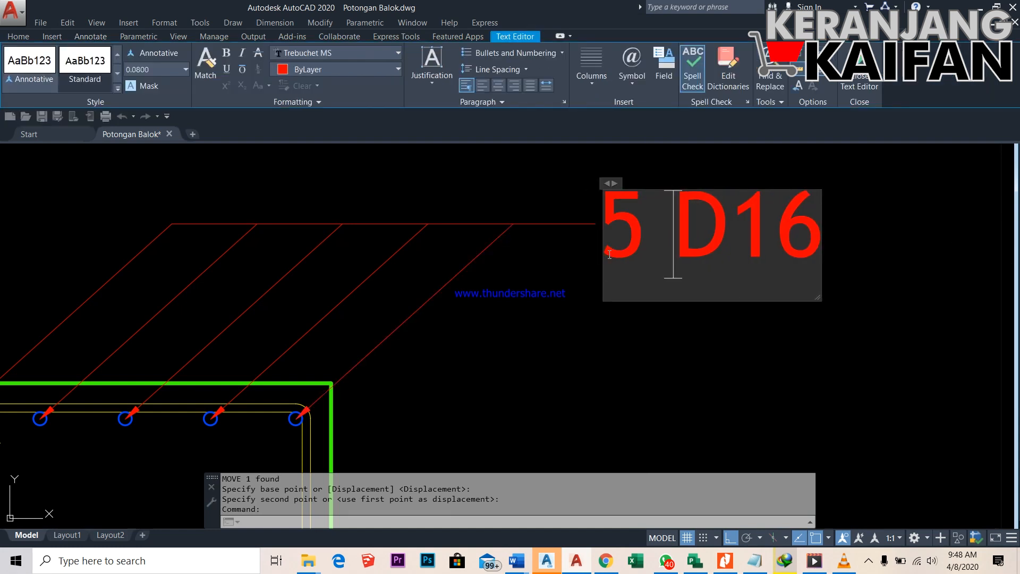
left_click(645, 341)
scroll(664, 289, "down", 4)
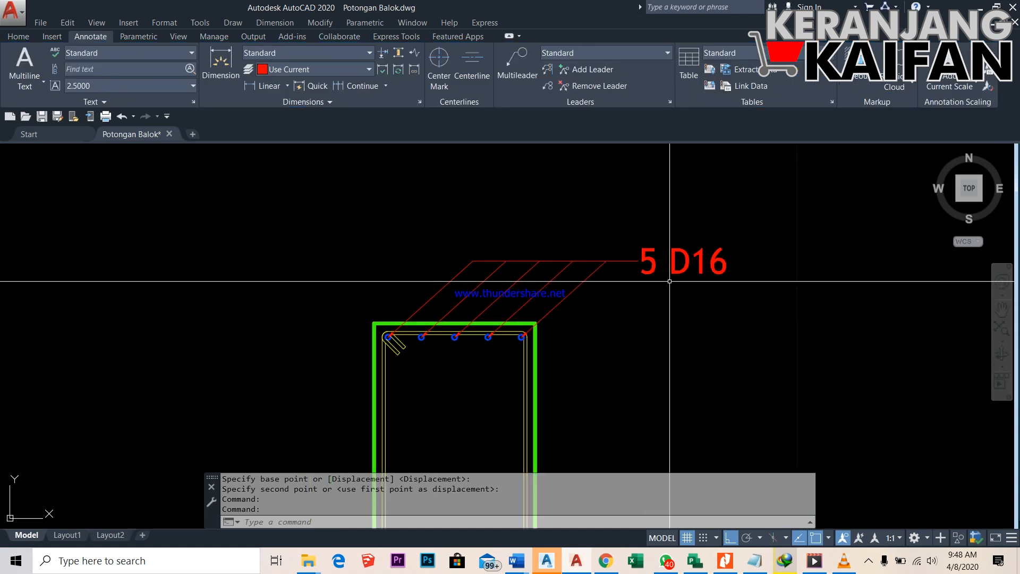
scroll(560, 242, "down", 2)
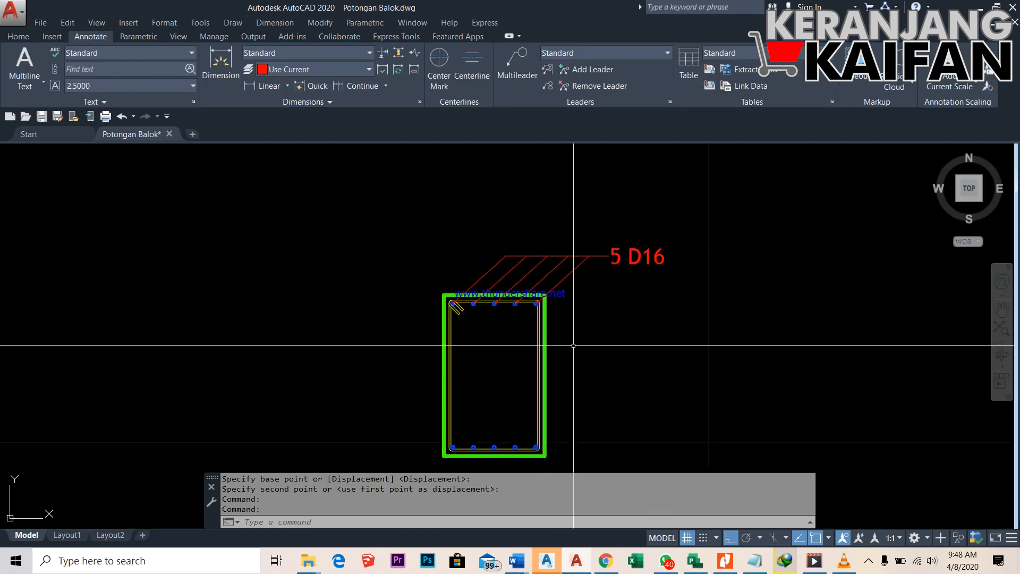
With ortho off, add a multileader reading "BALOK 30/50" that points to the right edge of the beam outline
scroll(572, 383, "up", 2)
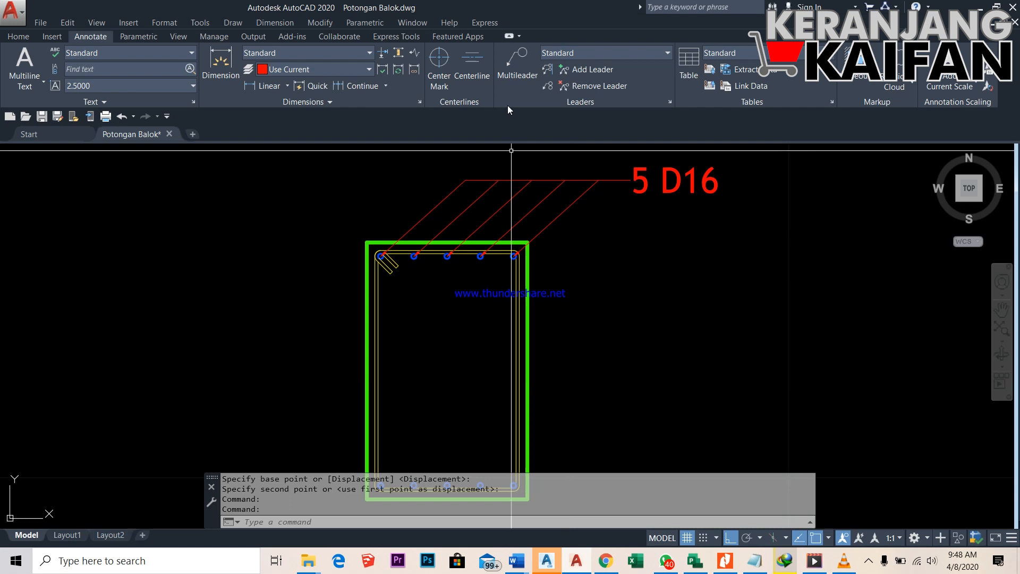
left_click(526, 64)
scroll(570, 451, "up", 3)
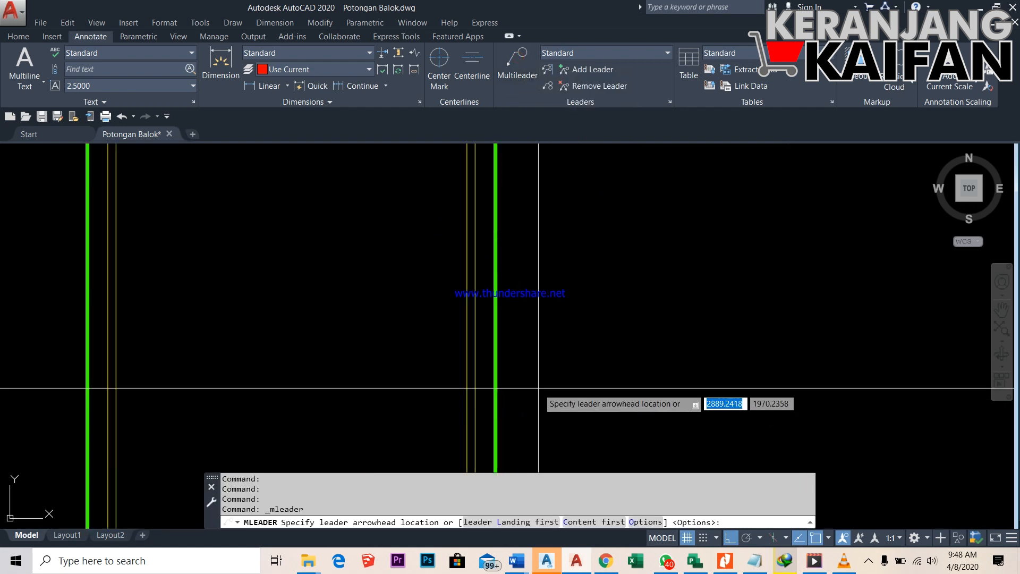
left_click(496, 353)
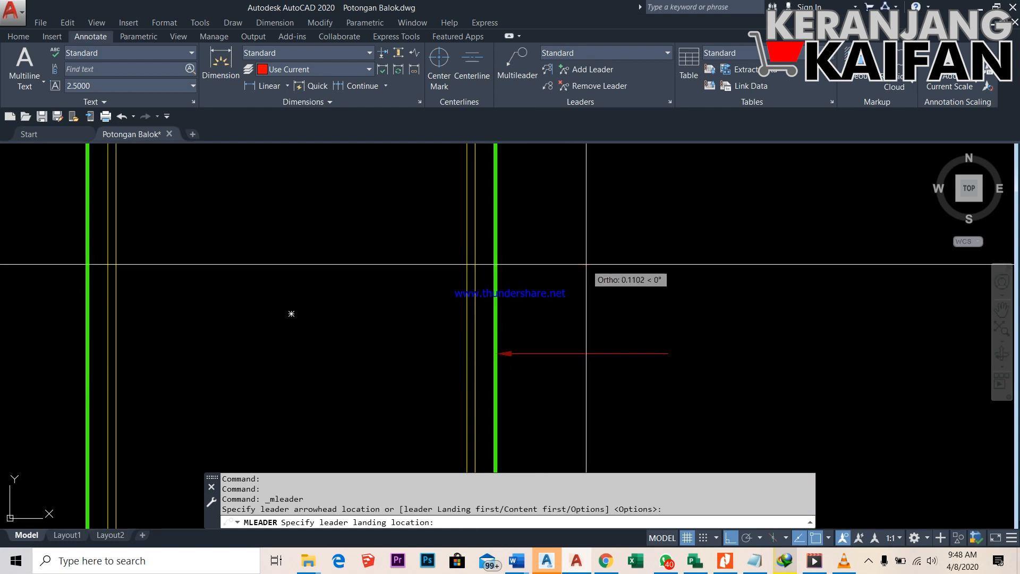
key("F8")
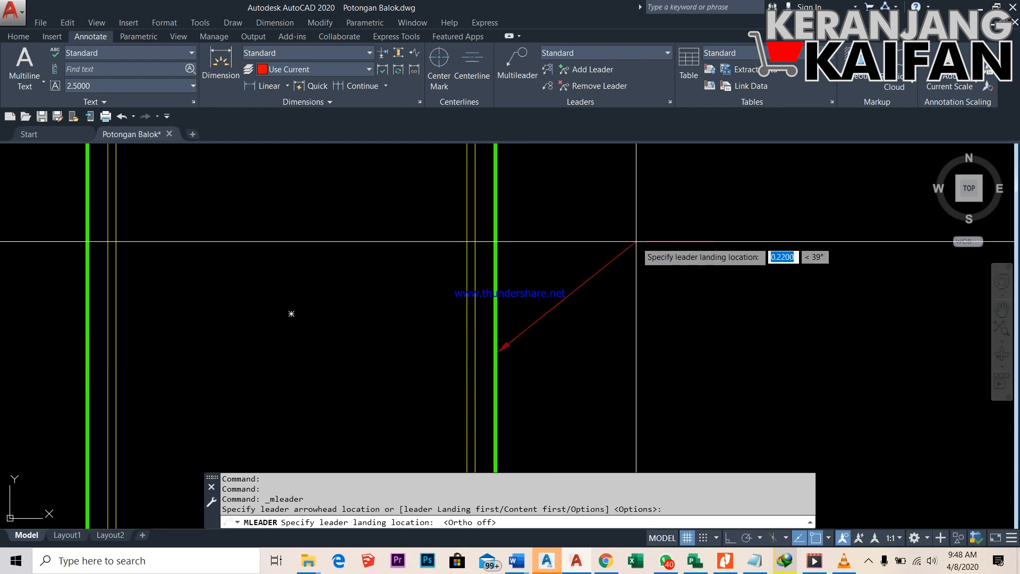
left_click(636, 241)
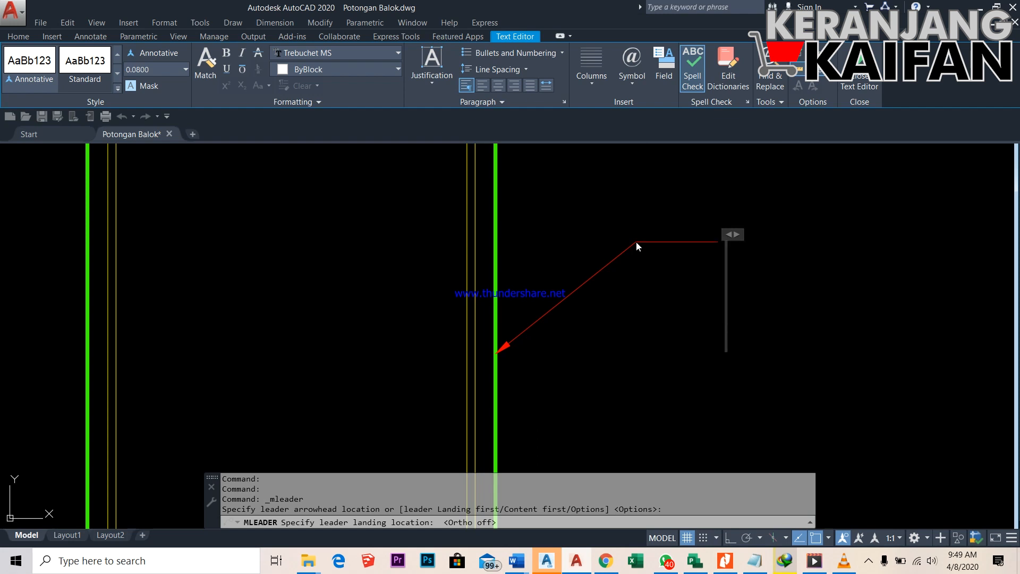
type("B")
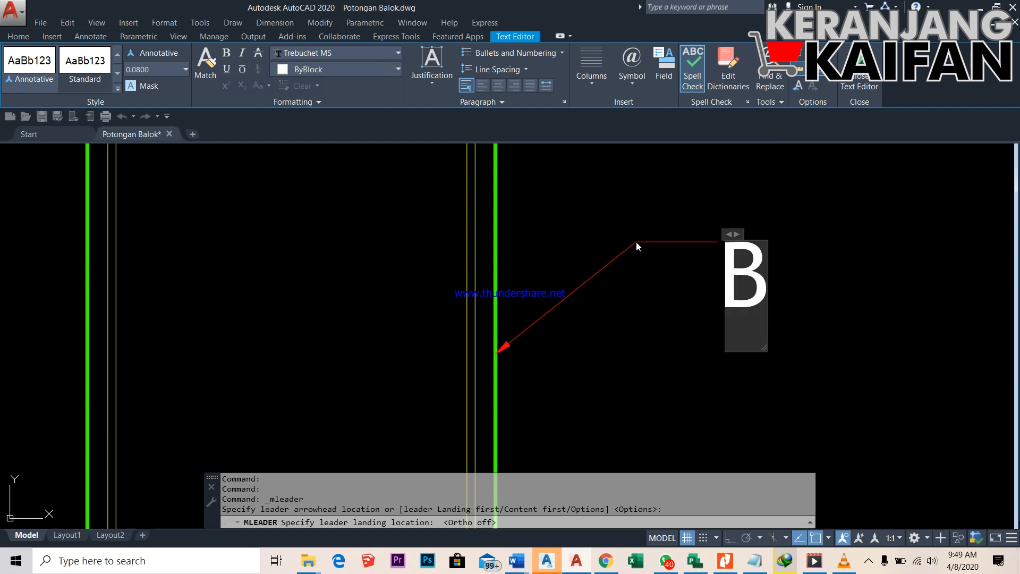
type("ALO")
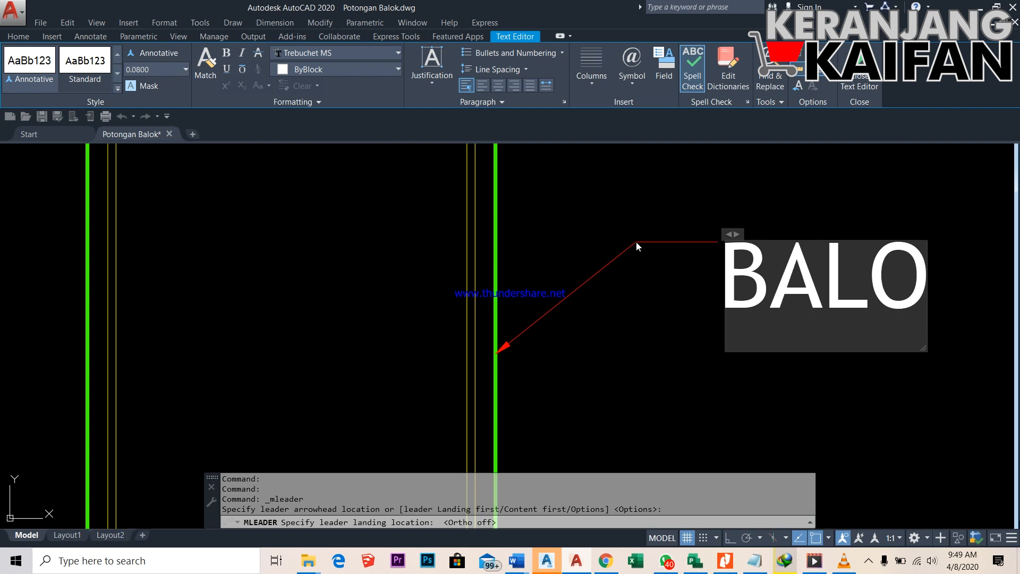
type("K 30/")
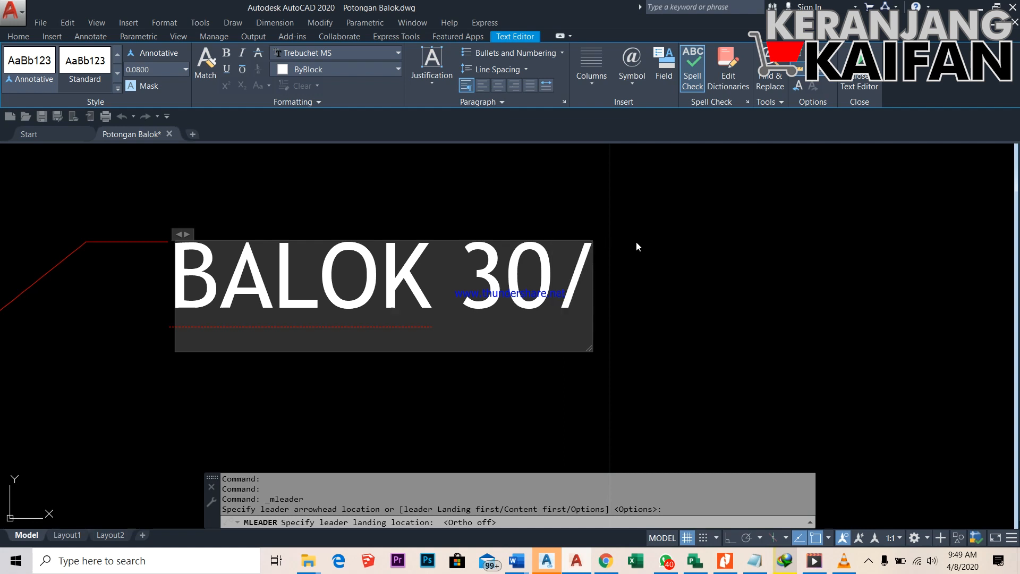
type("50")
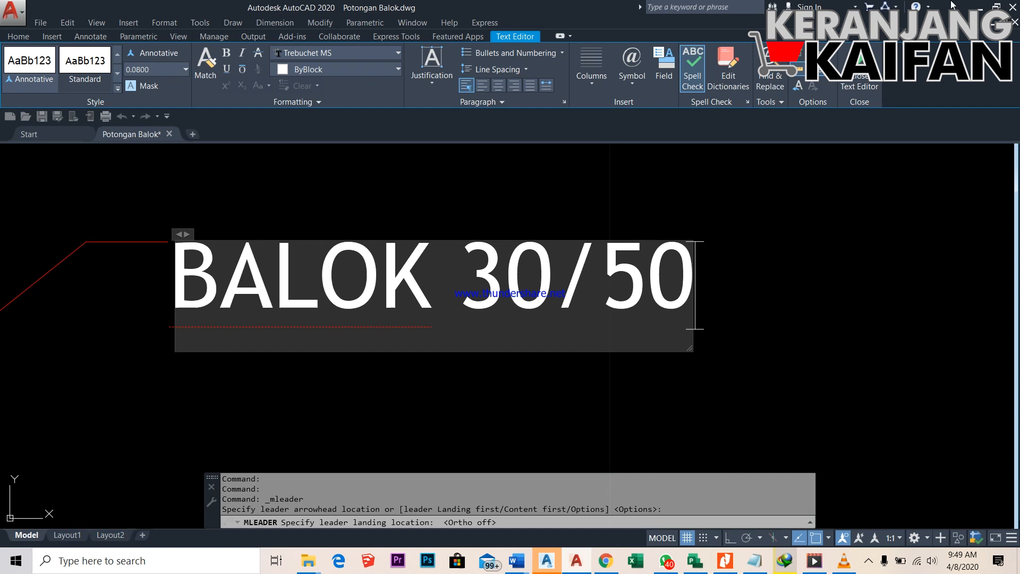
left_click(859, 71)
scroll(778, 273, "down", 6)
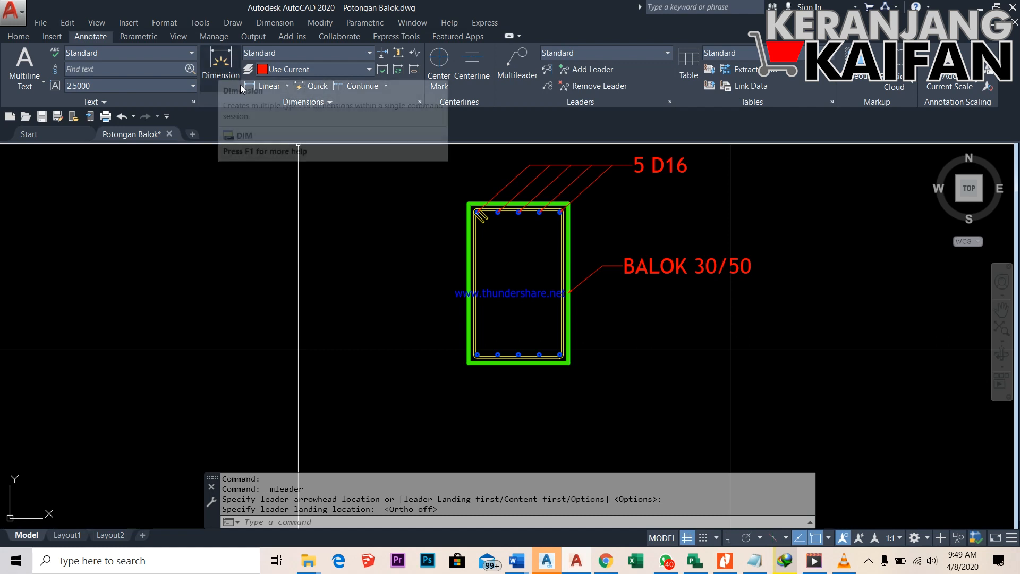
Add a linear dimension of the beam's width between its two bottom outer corners, placed below the section
left_click(19, 37)
left_click(88, 36)
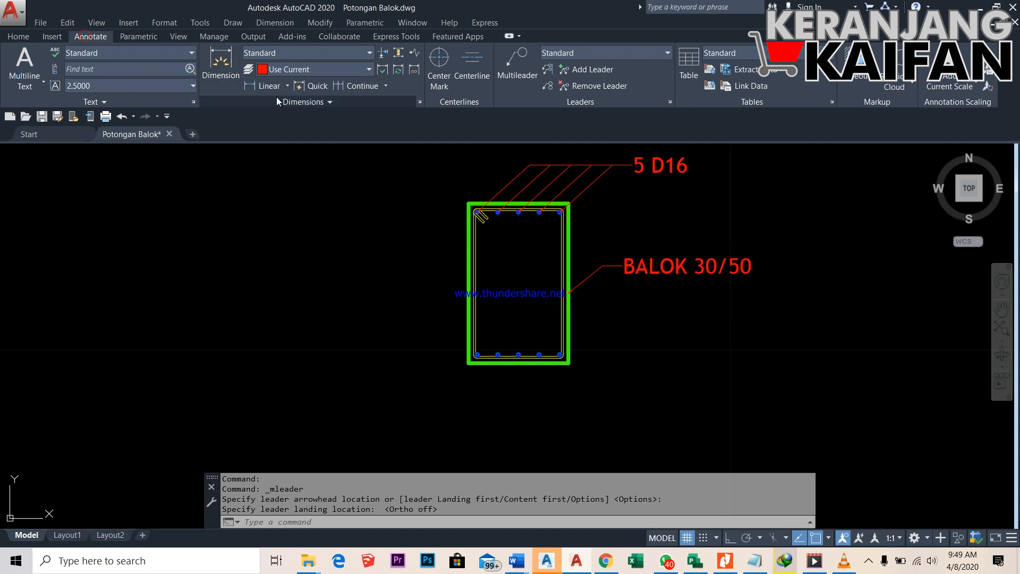
left_click(288, 88)
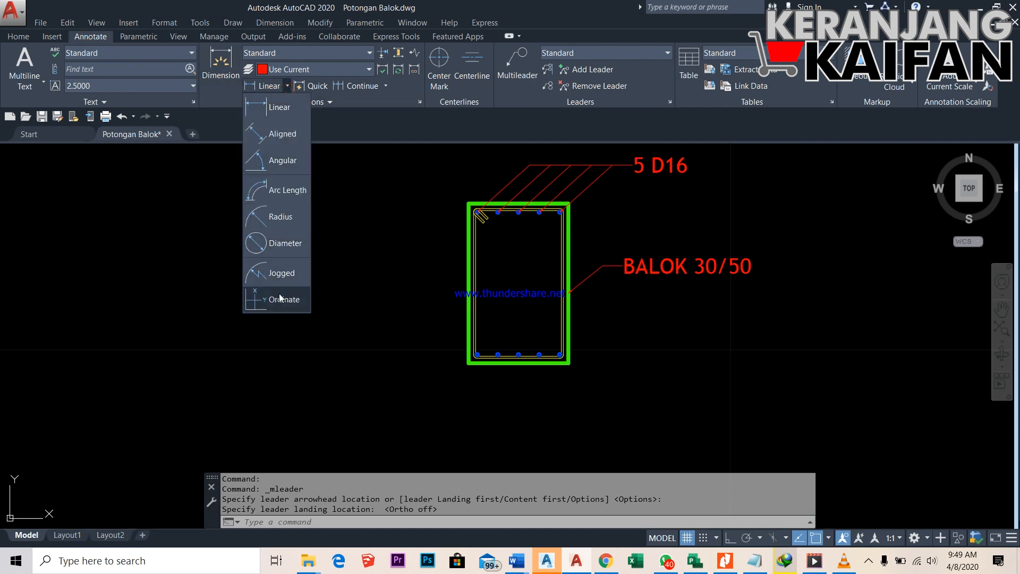
left_click(264, 108)
scroll(507, 399, "up", 4)
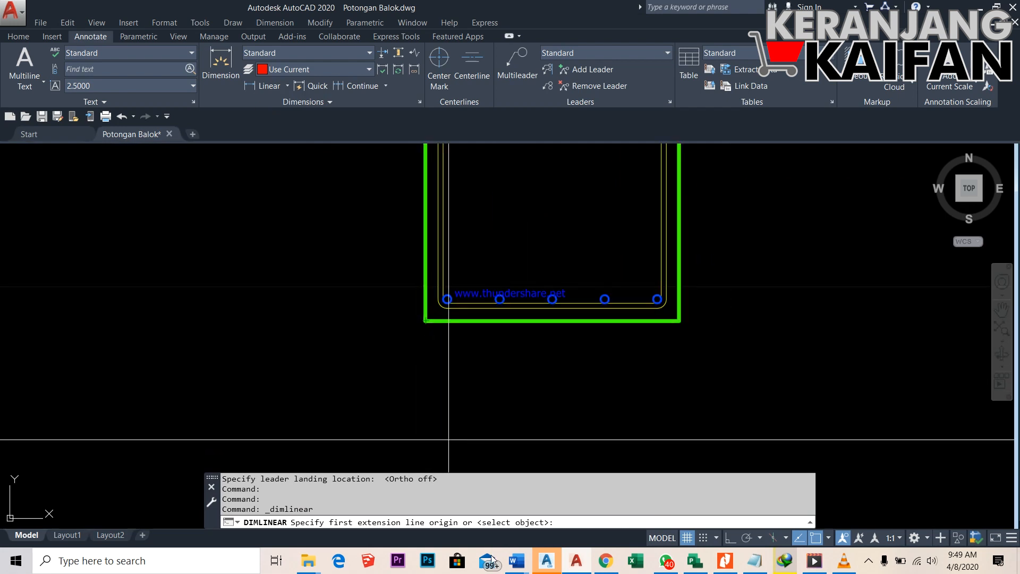
key("F3")
key("F3")
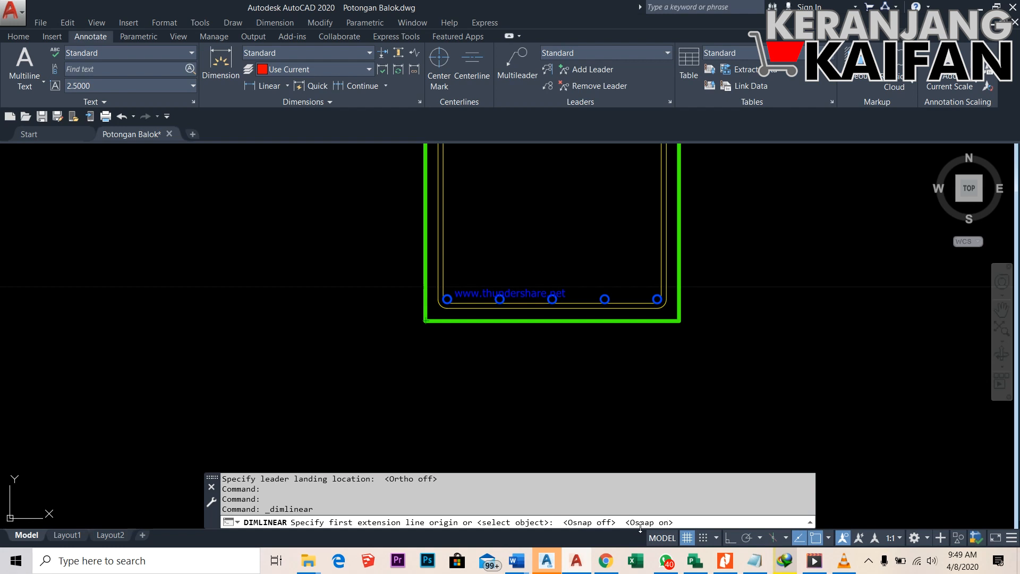
scroll(502, 403, "down", 4)
scroll(503, 403, "up", 4)
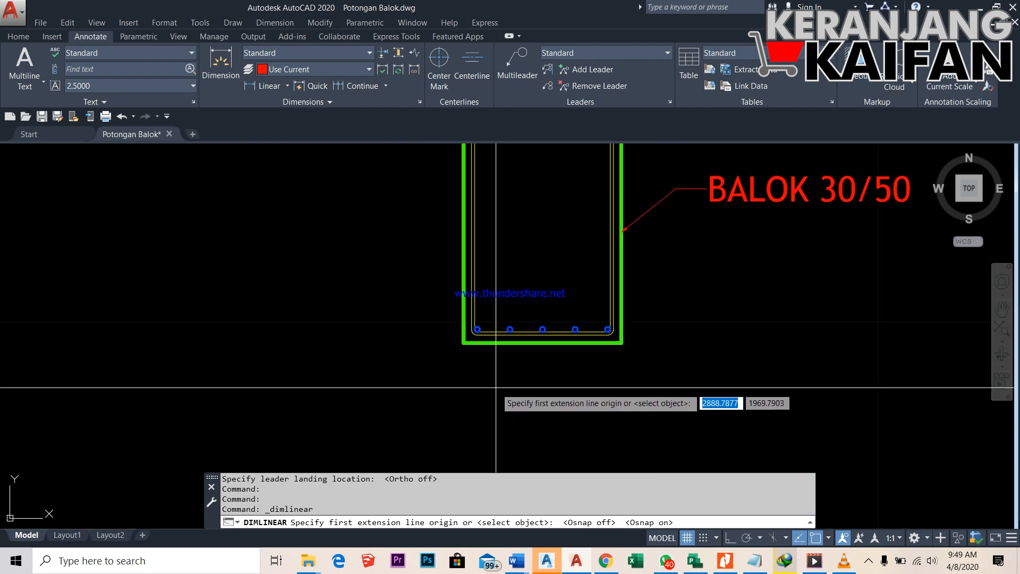
left_click(464, 341)
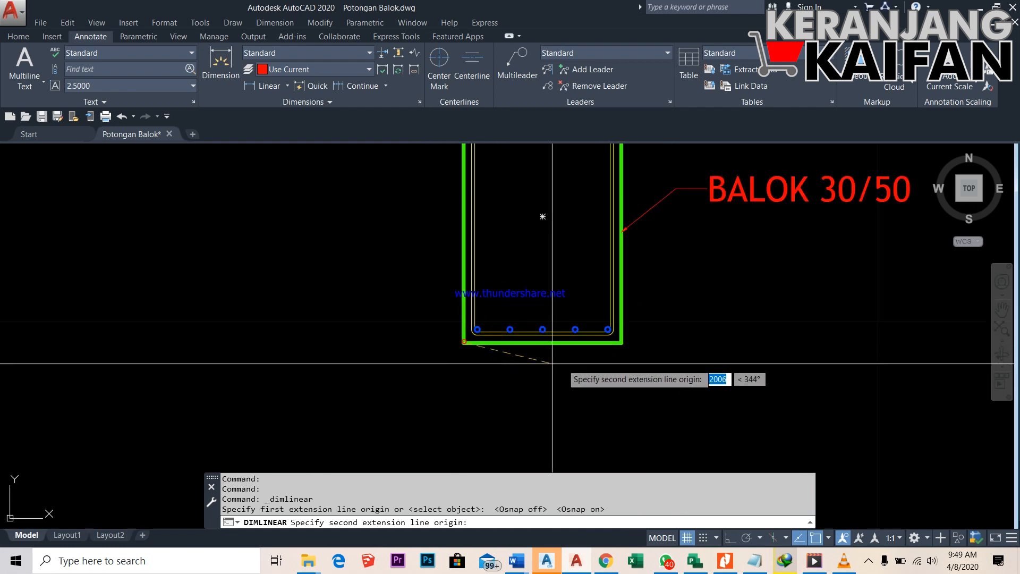
left_click(622, 342)
left_click(607, 388)
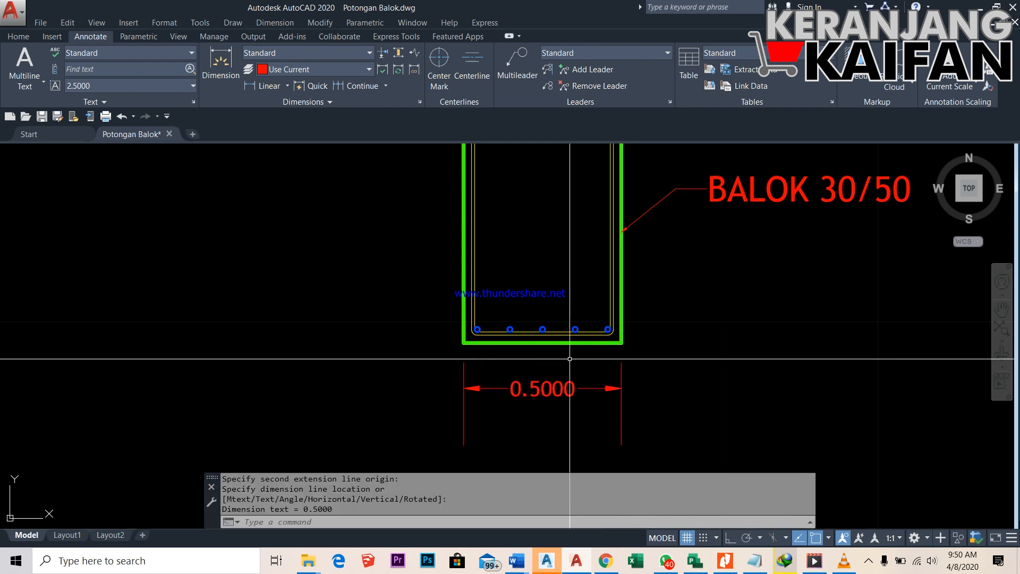
scroll(545, 371, "down", 2)
scroll(543, 371, "up", 4)
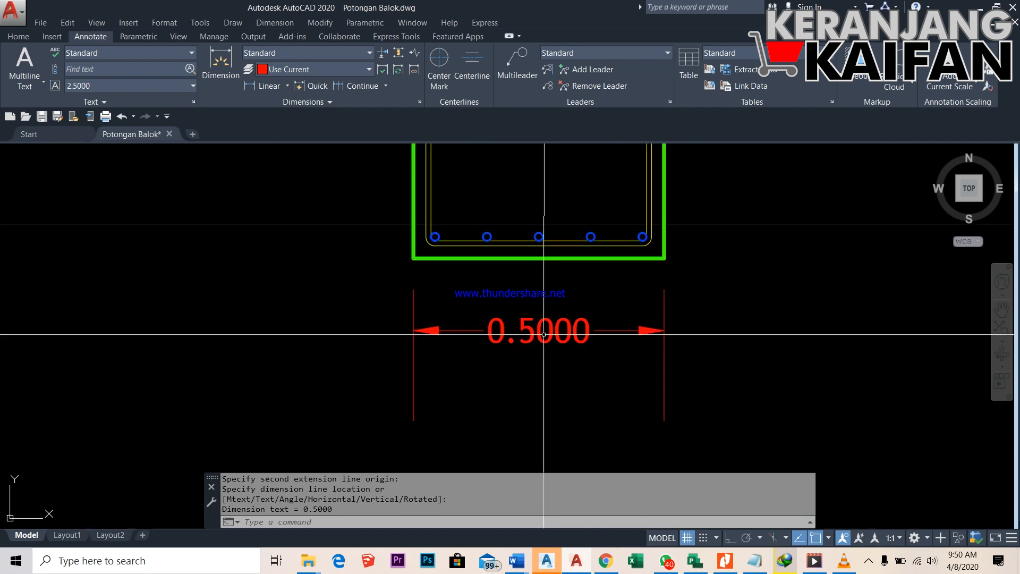
scroll(540, 371, "up", 4)
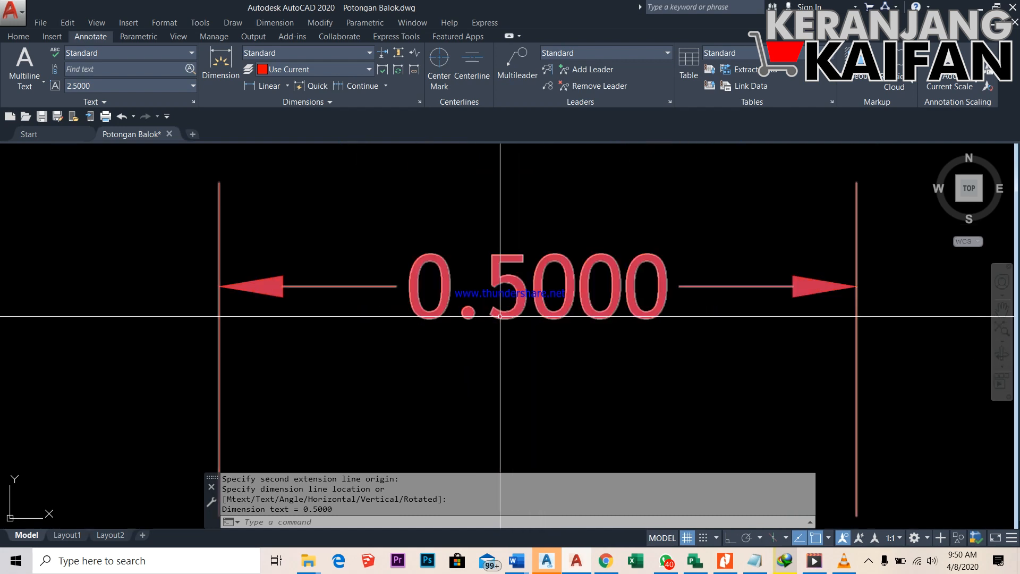
scroll(535, 308, "down", 1)
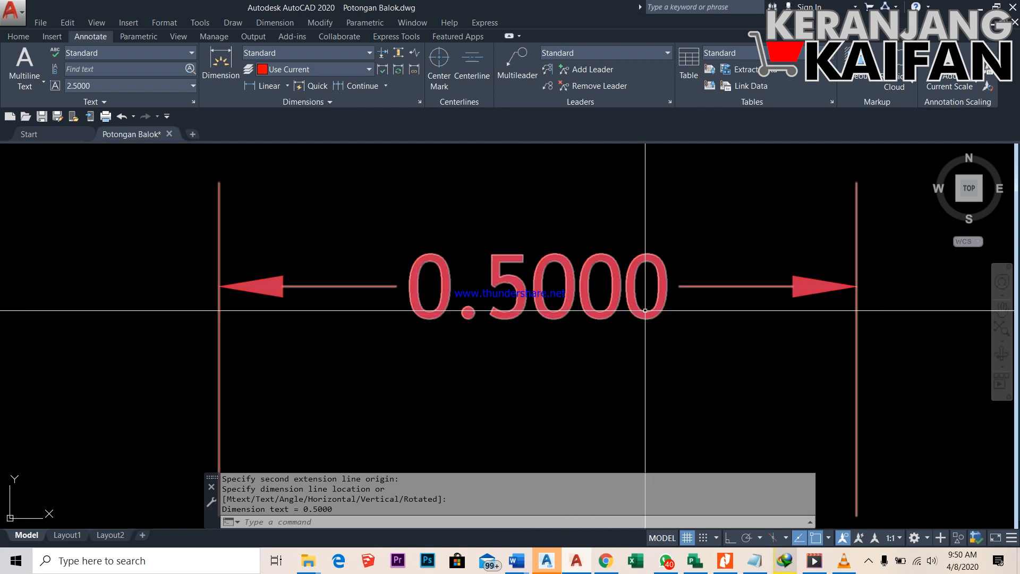
scroll(585, 313, "down", 3)
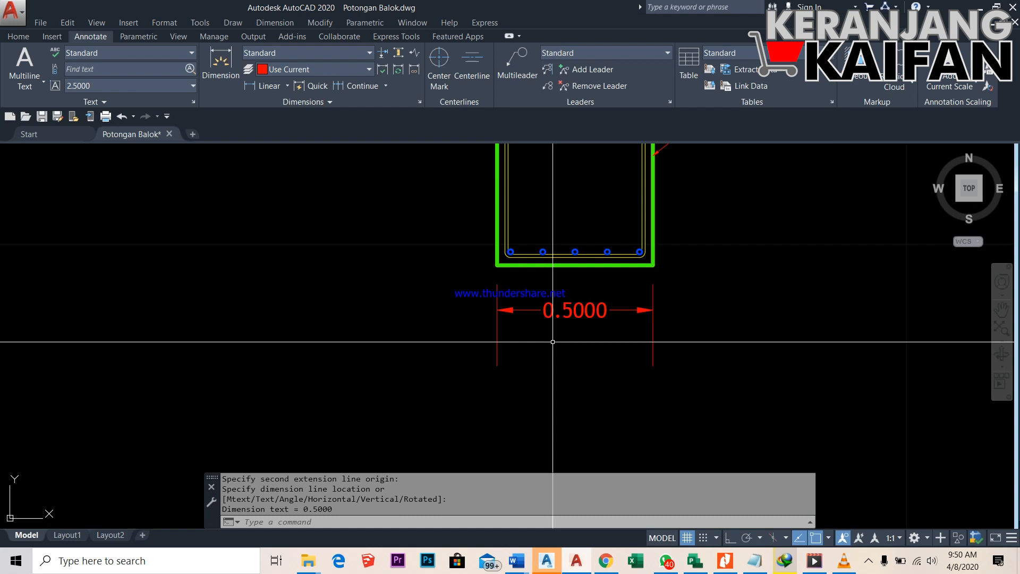
Create a new dimension style named "Dimensiku 100" based on Standard and continue to its settings
type("D")
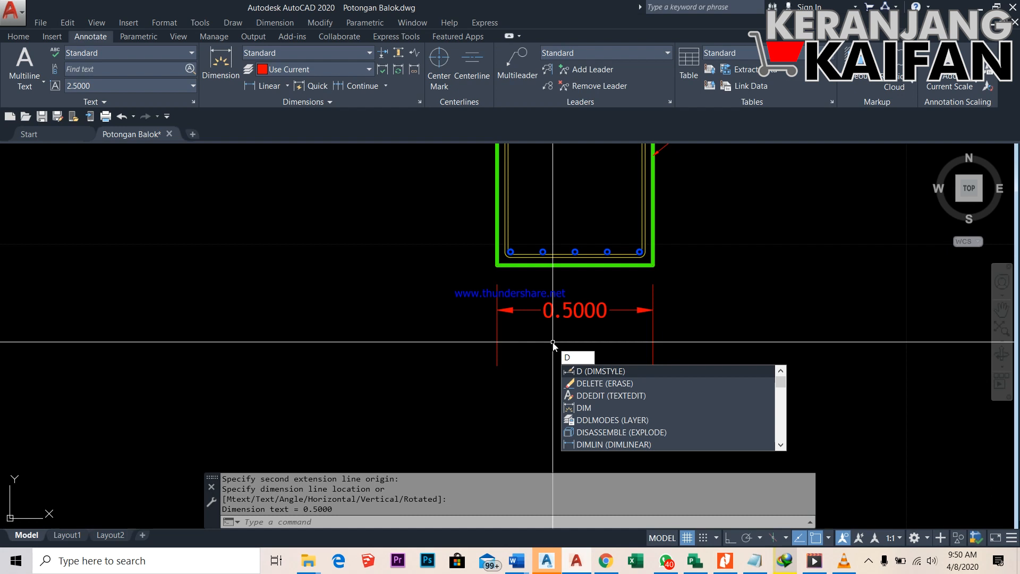
key("Return")
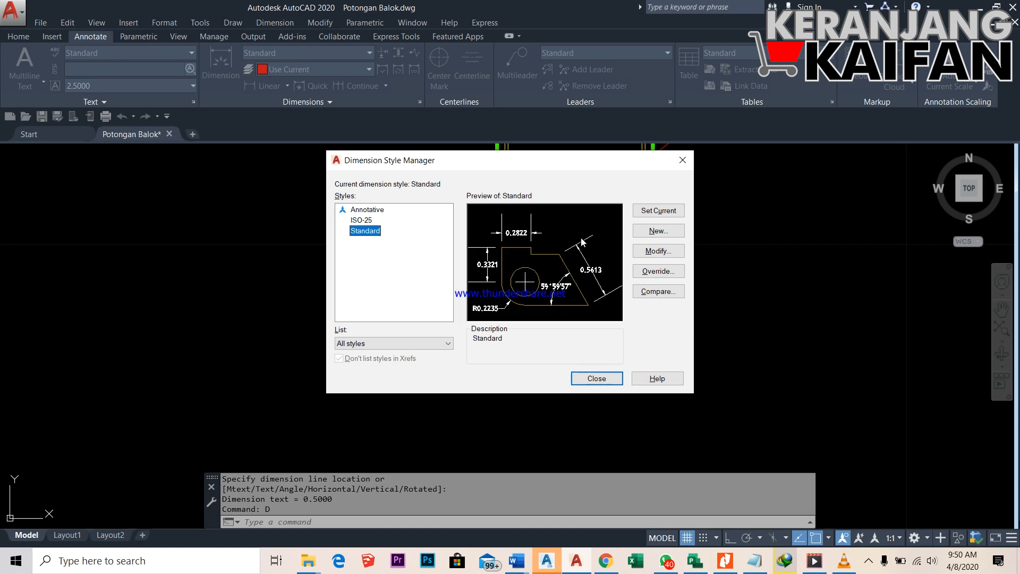
left_click(367, 220)
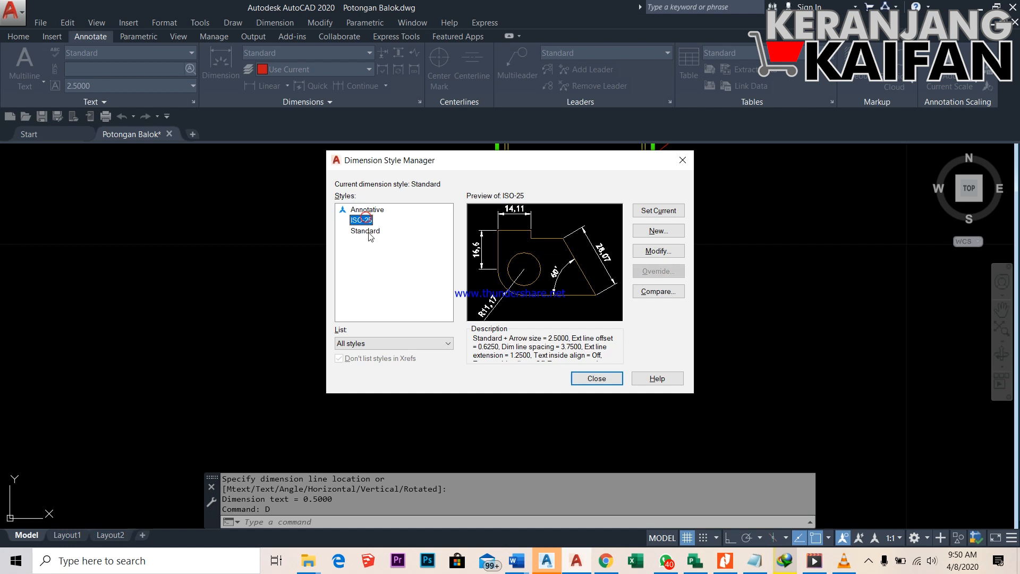
left_click(368, 231)
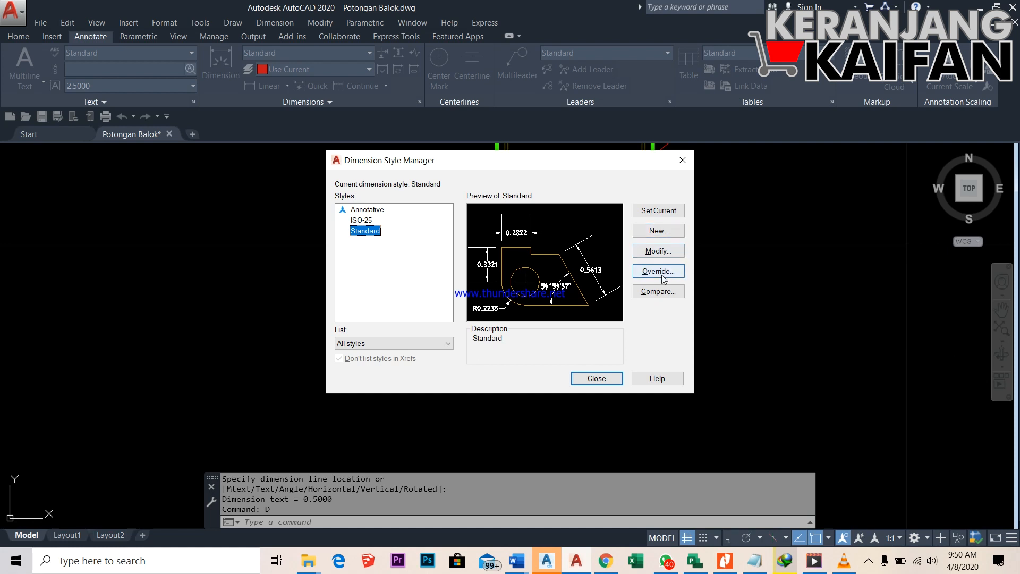
left_click(667, 233)
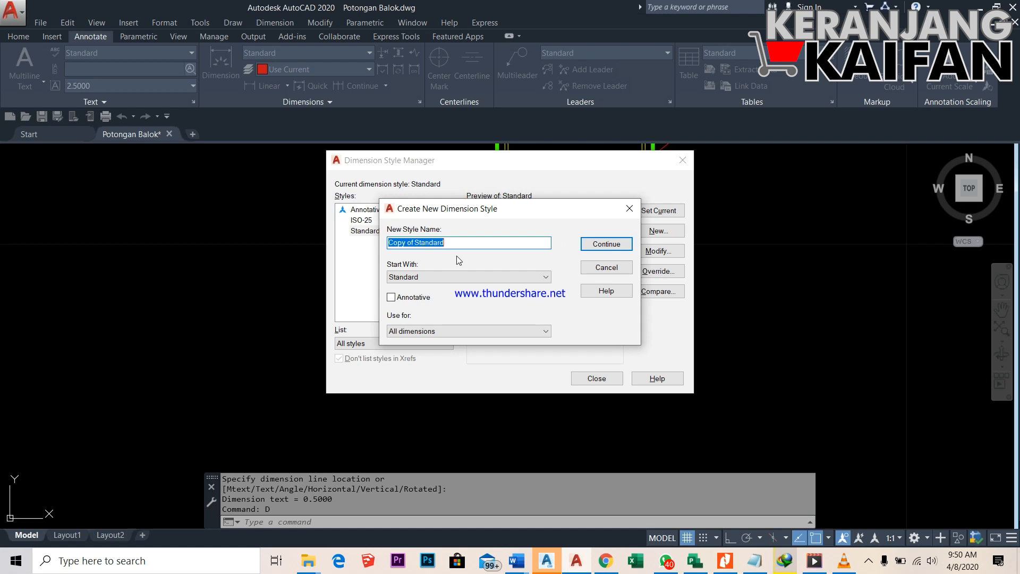
type("Dimesi")
key("BackSpace")
type("nsiku")
type("100")
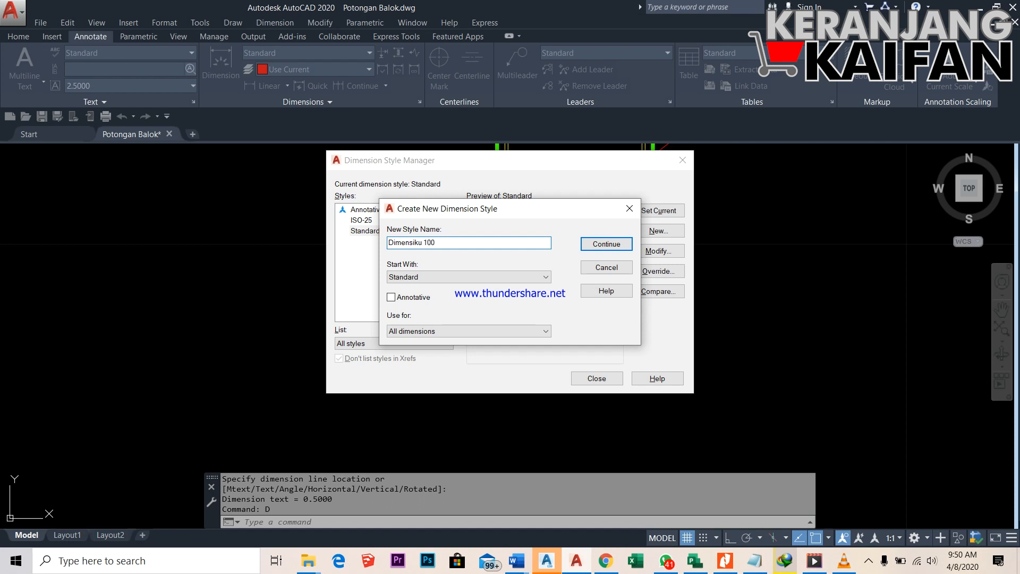
left_click(595, 245)
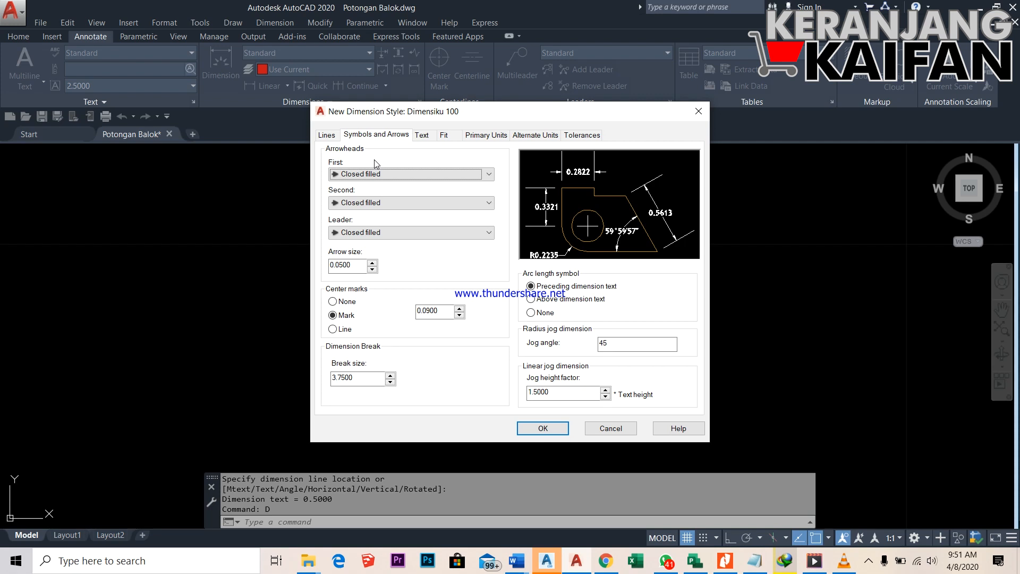
Make the new style's extension lines extend 0.1 beyond the dimension lines
left_click(327, 135)
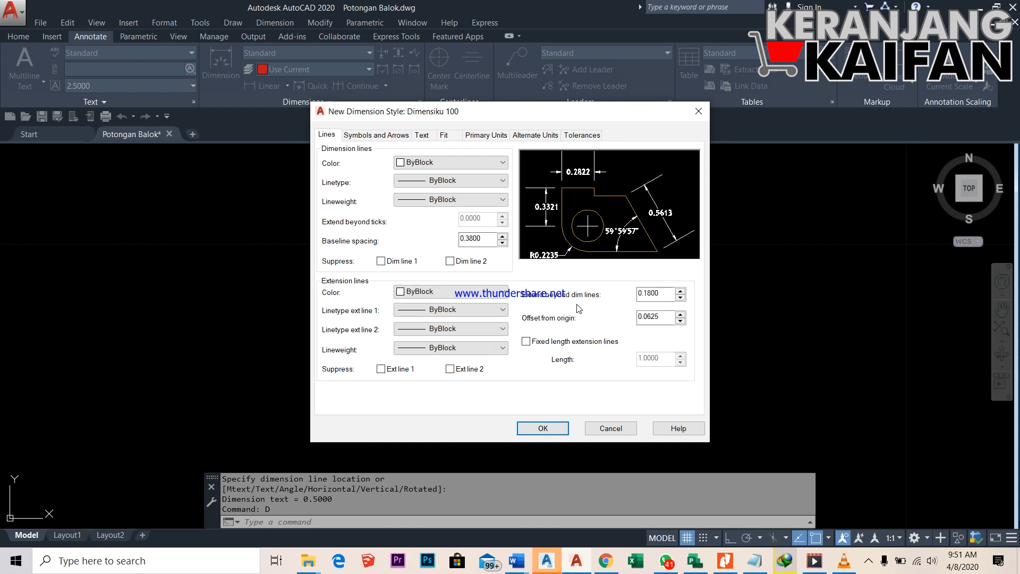
left_click_drag(664, 296, 646, 296)
key("BackSpace")
left_click(666, 316)
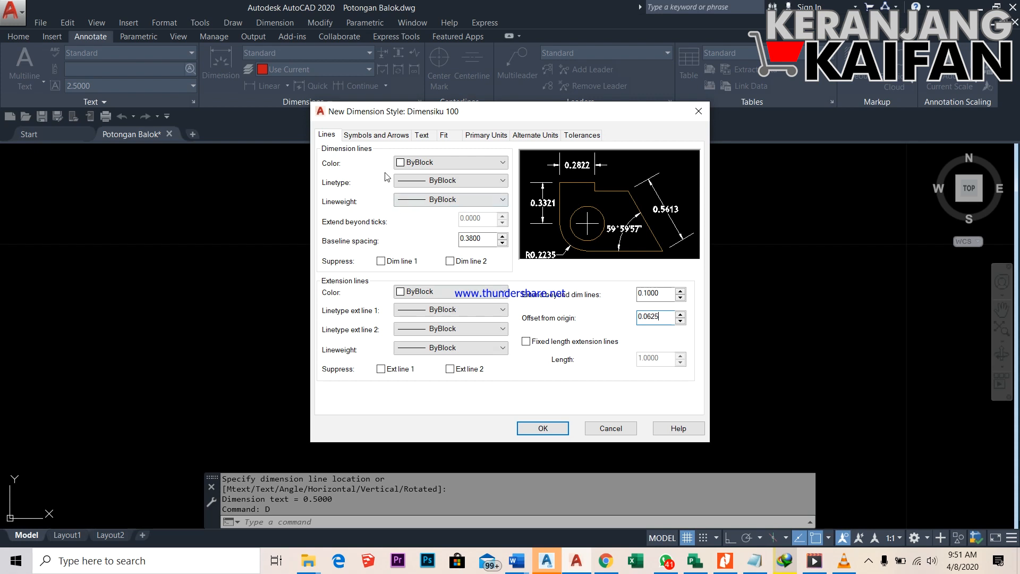
Set the dimension style's arrow size to 0.02 and its first and second arrowheads to Origin indicator
left_click(394, 135)
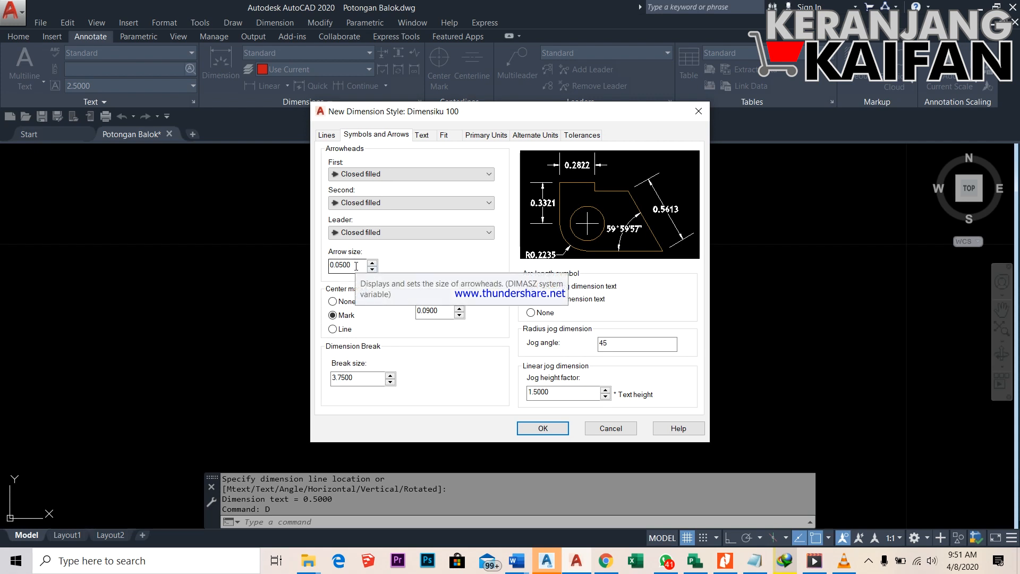
left_click_drag(356, 266, 341, 266)
type("2")
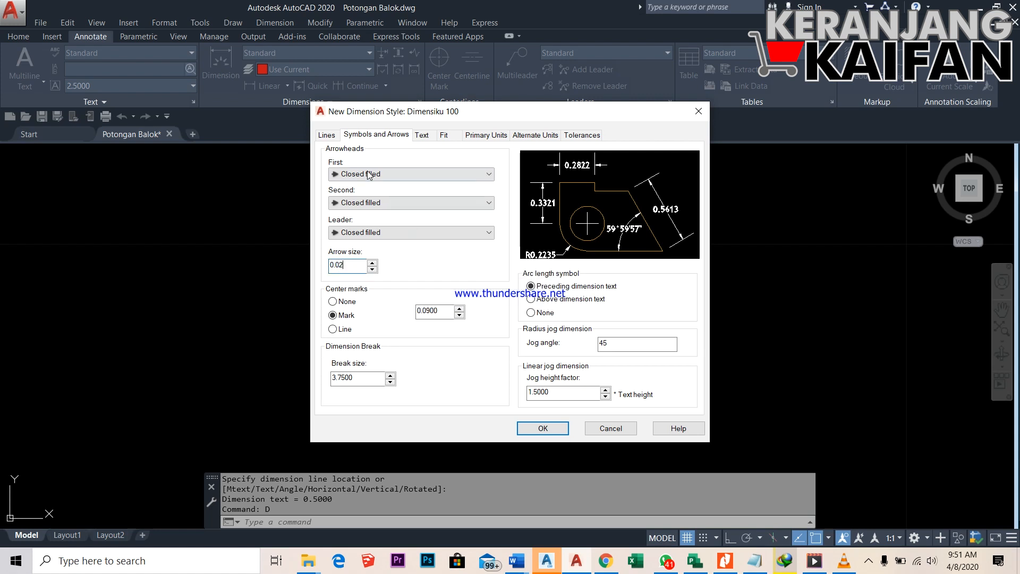
left_click(413, 175)
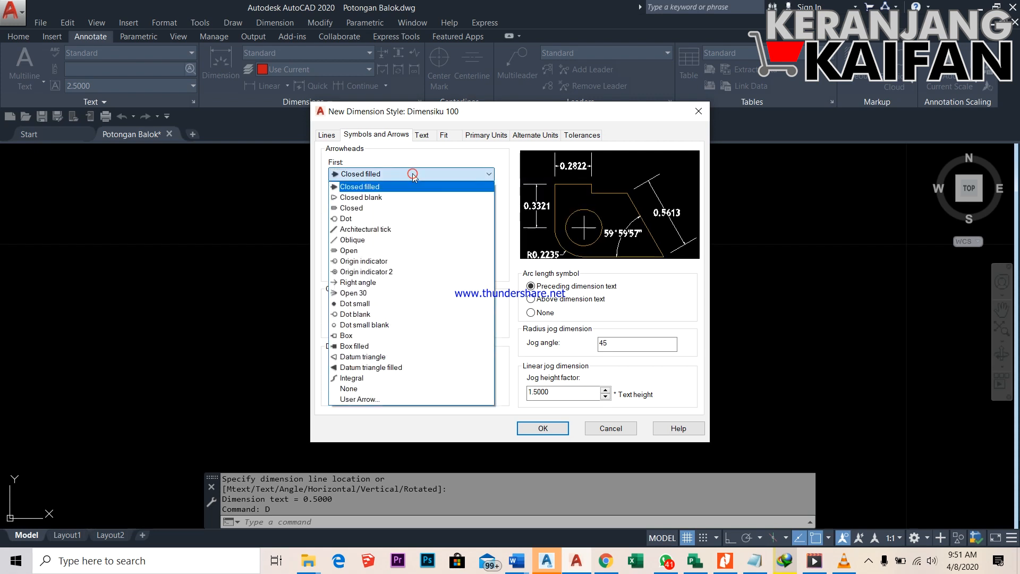
left_click(394, 260)
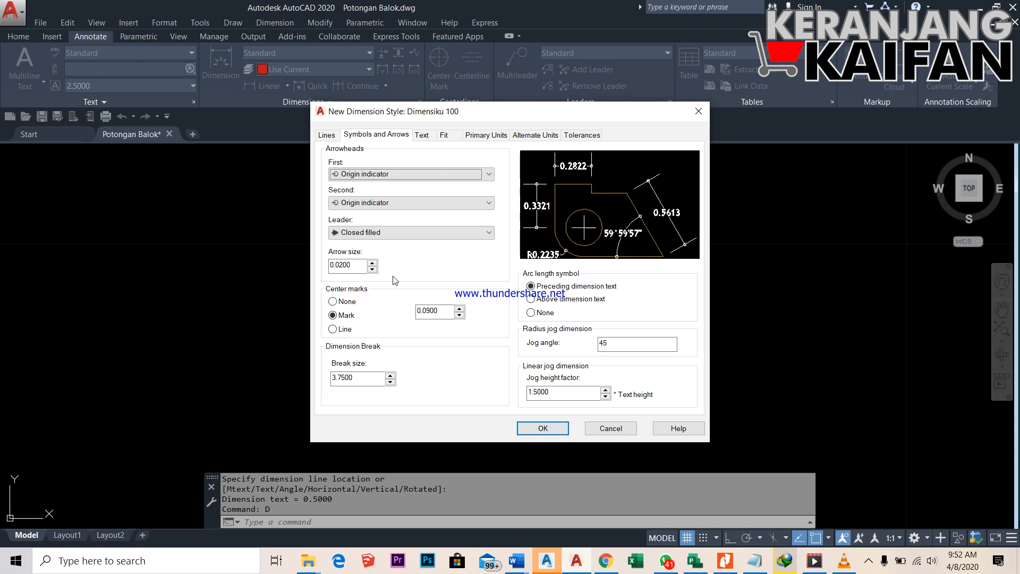
Check the Standard text style's settings without changing them and set the dimension text height to 0.08
left_click(423, 135)
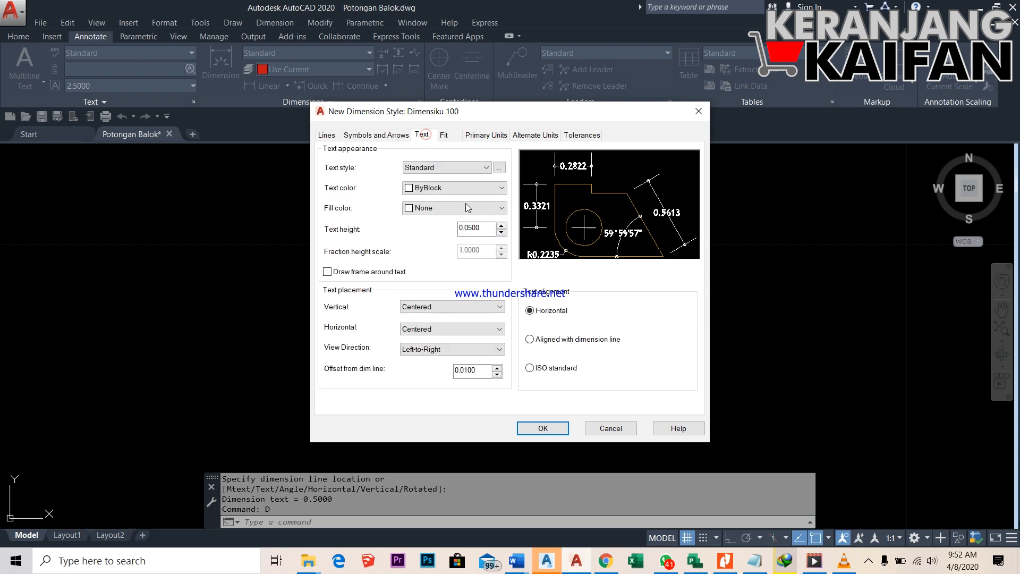
left_click(500, 168)
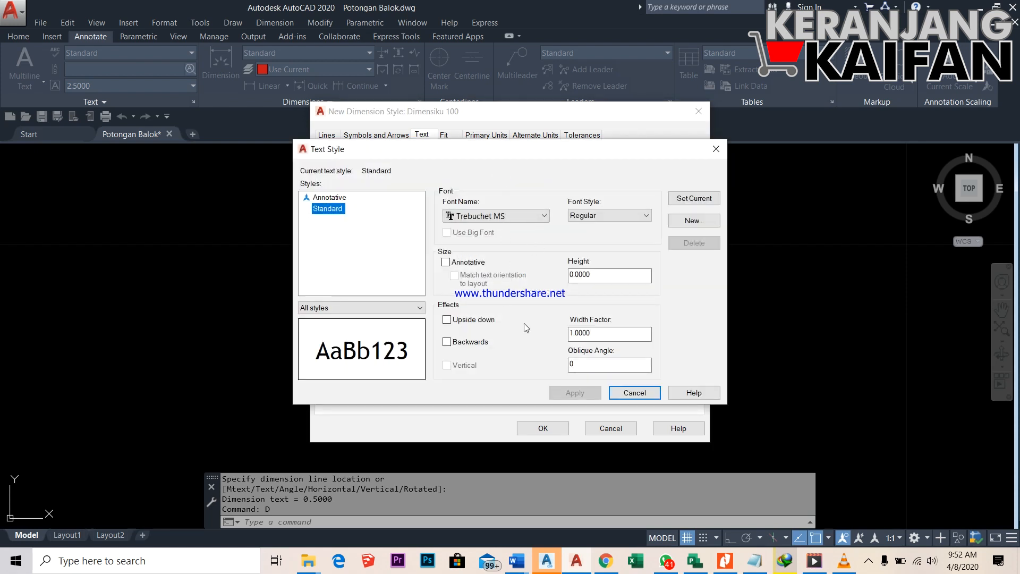
left_click(626, 396)
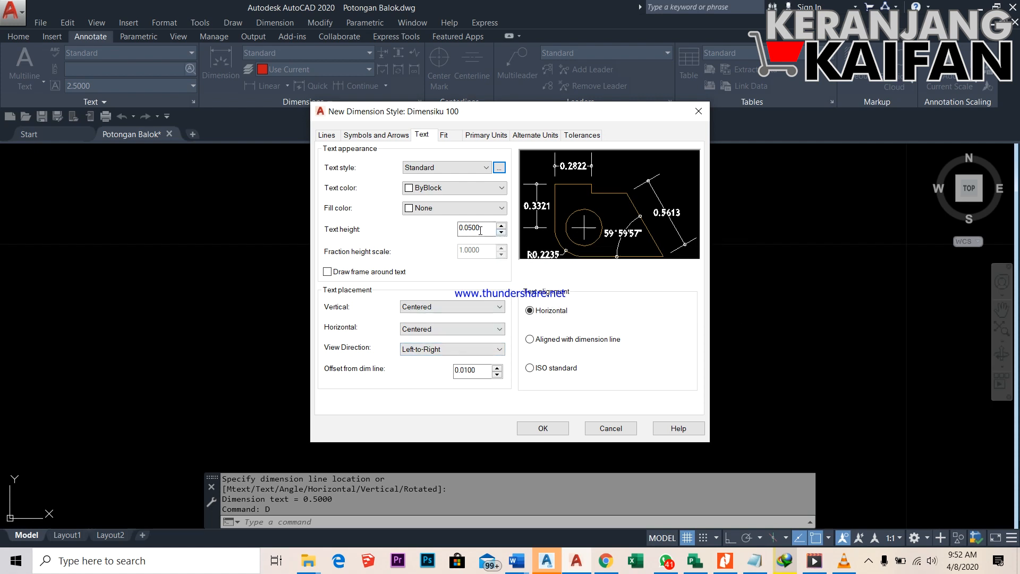
left_click_drag(486, 227, 467, 229)
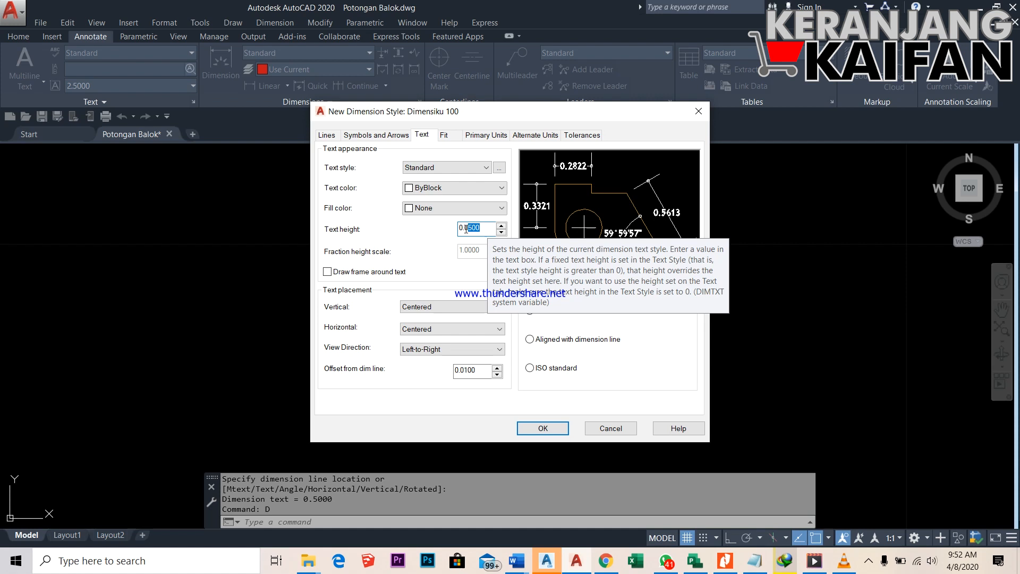
type("8")
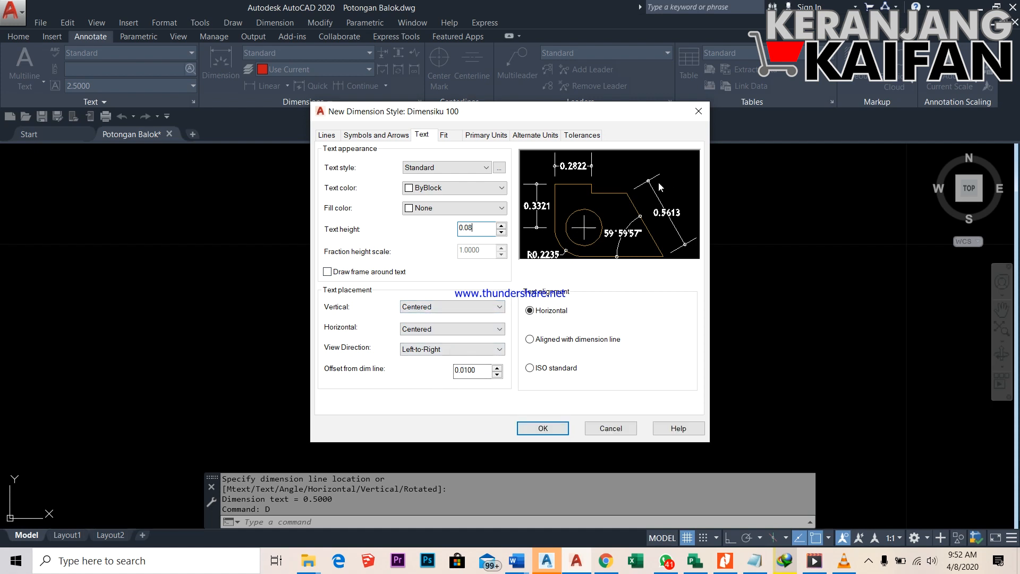
Try text offsets of 0.05 and 0.1 from the dimension line, comparing the preview, and return the offset to 0.01
left_click(481, 370)
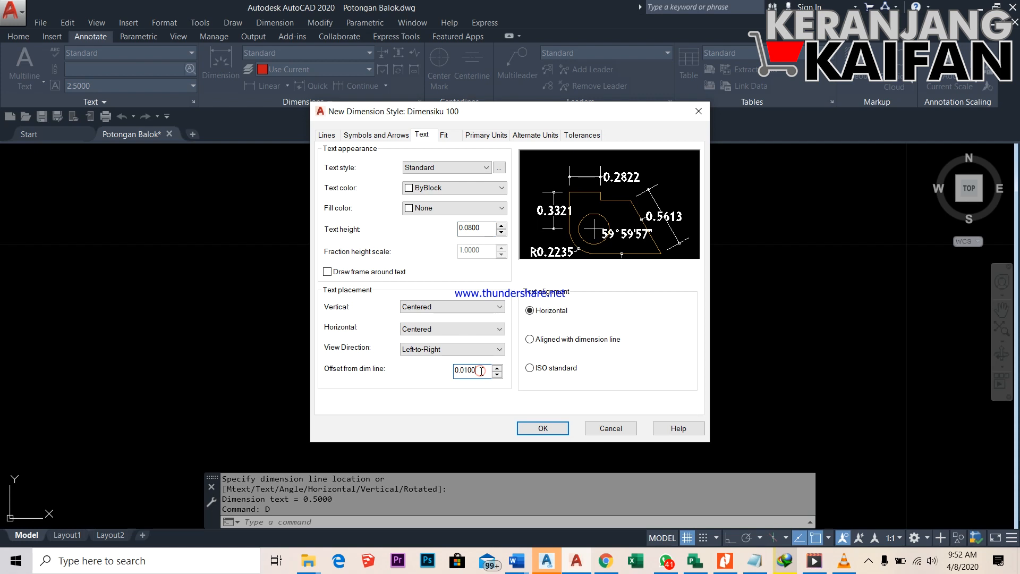
left_click_drag(475, 370, 465, 370)
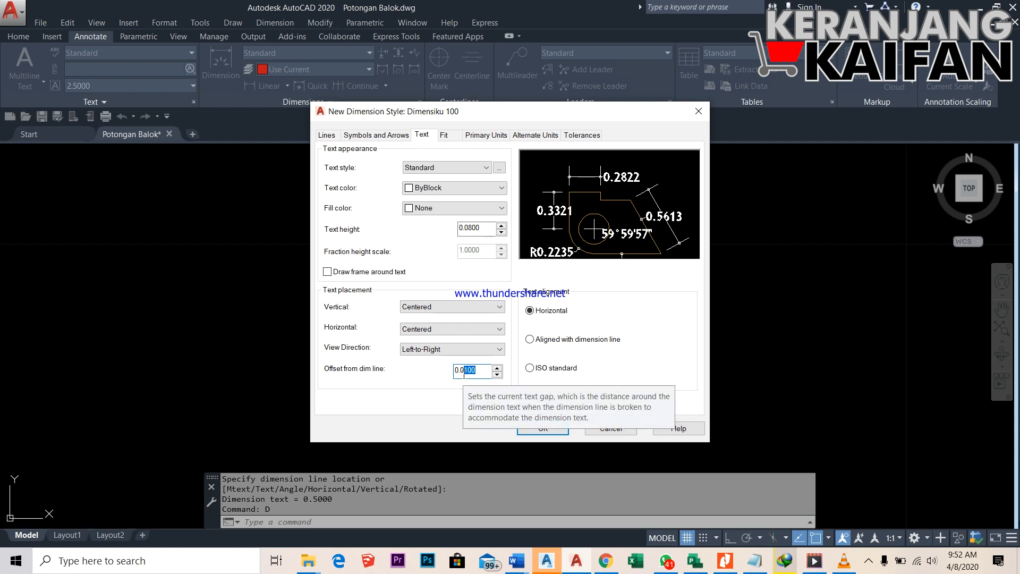
type("5")
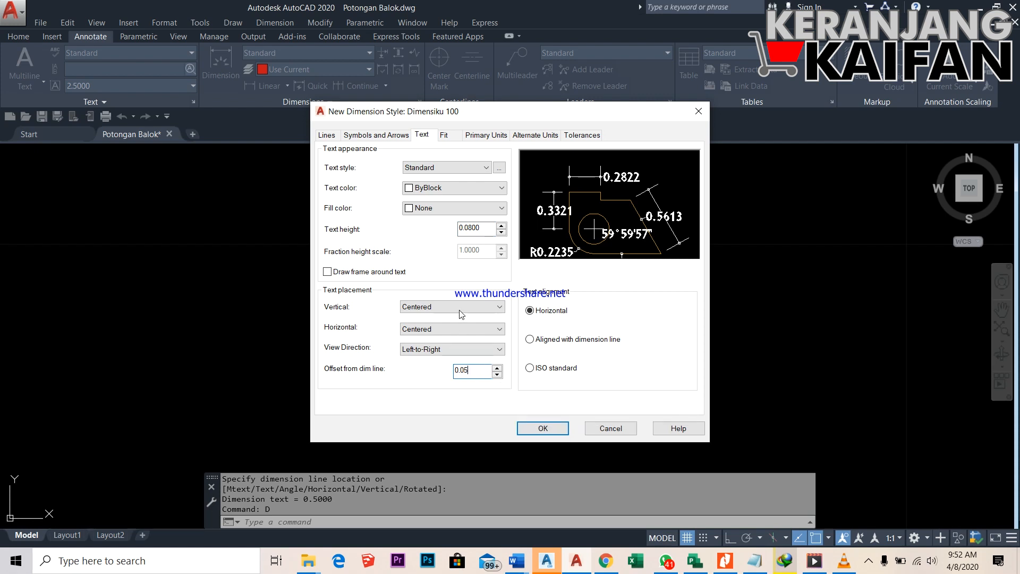
left_click(485, 228)
double_click(479, 369)
type("0.1")
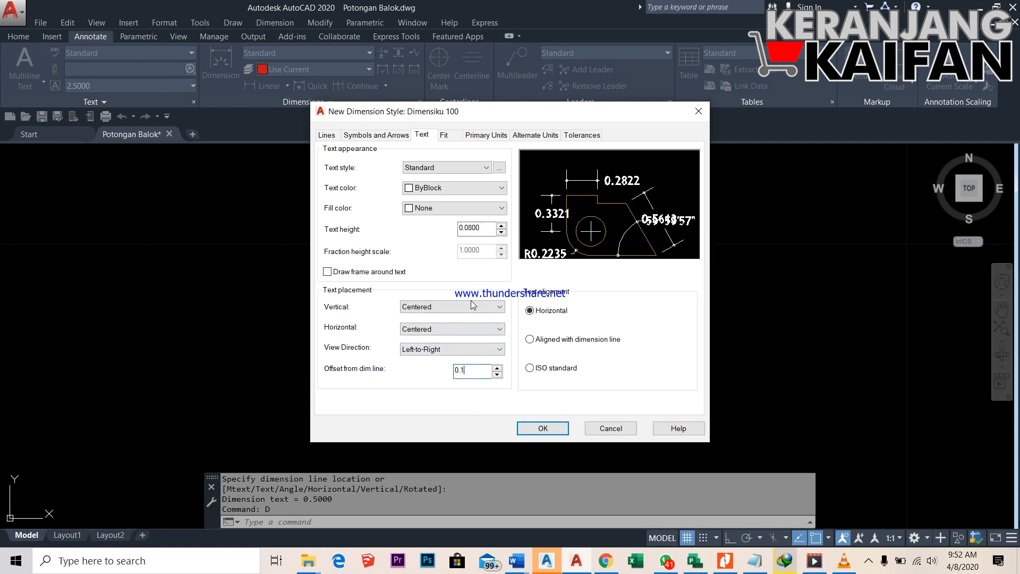
left_click(480, 228)
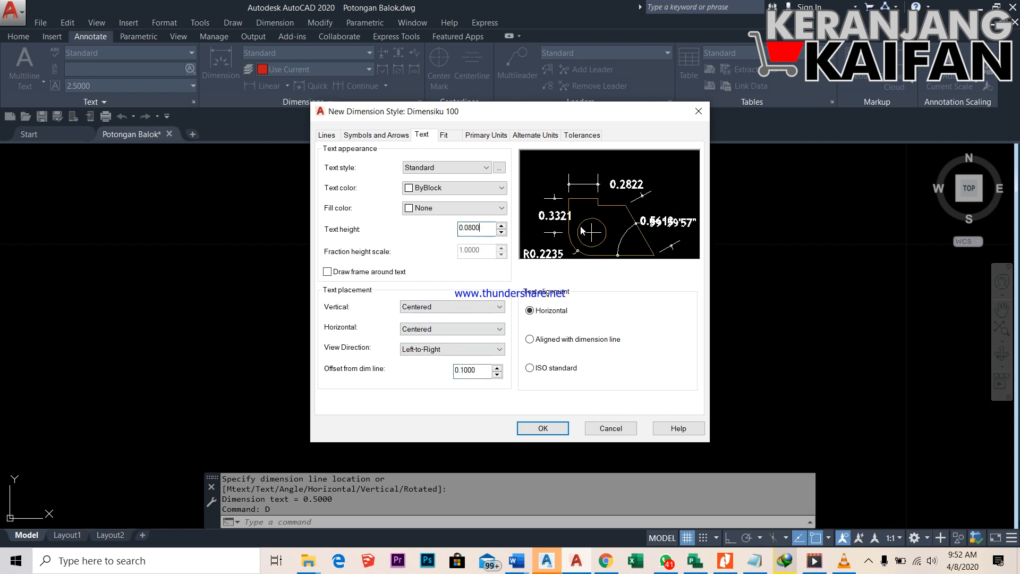
left_click_drag(481, 371, 461, 375)
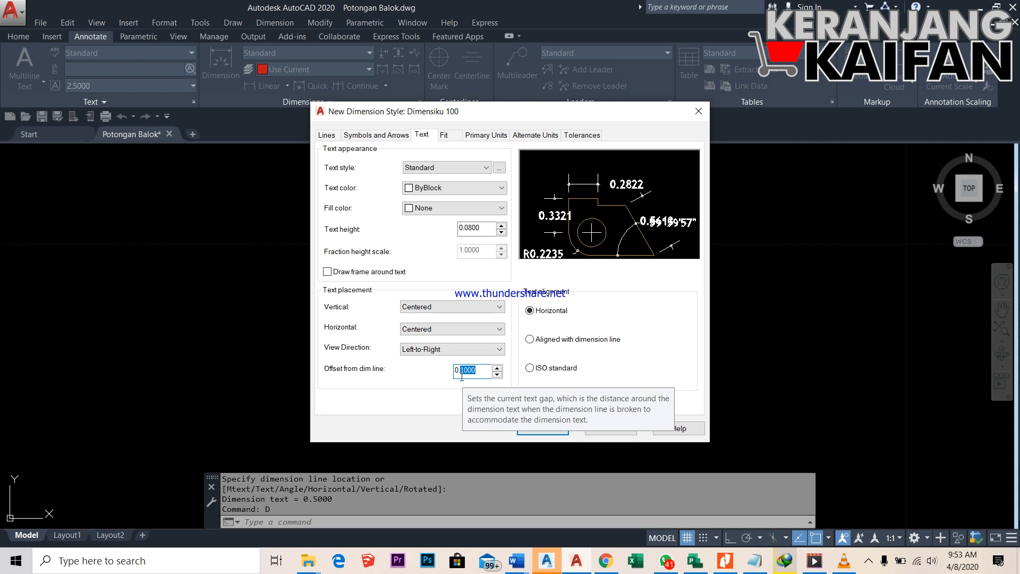
type("0")
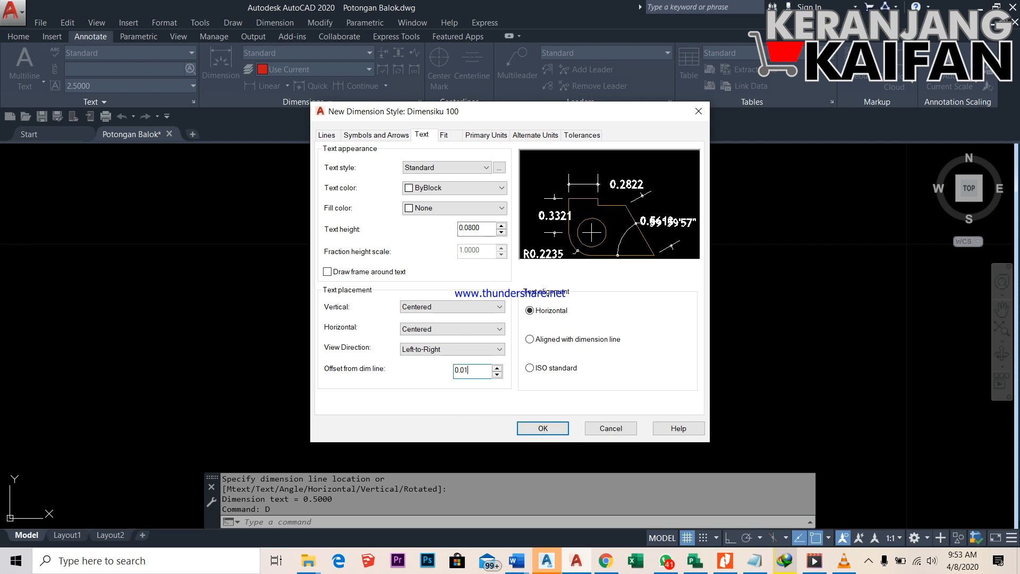
Set the style's linear dimension precision to 0.00 and keep Degrees Minutes Seconds as the angular units format
left_click(454, 137)
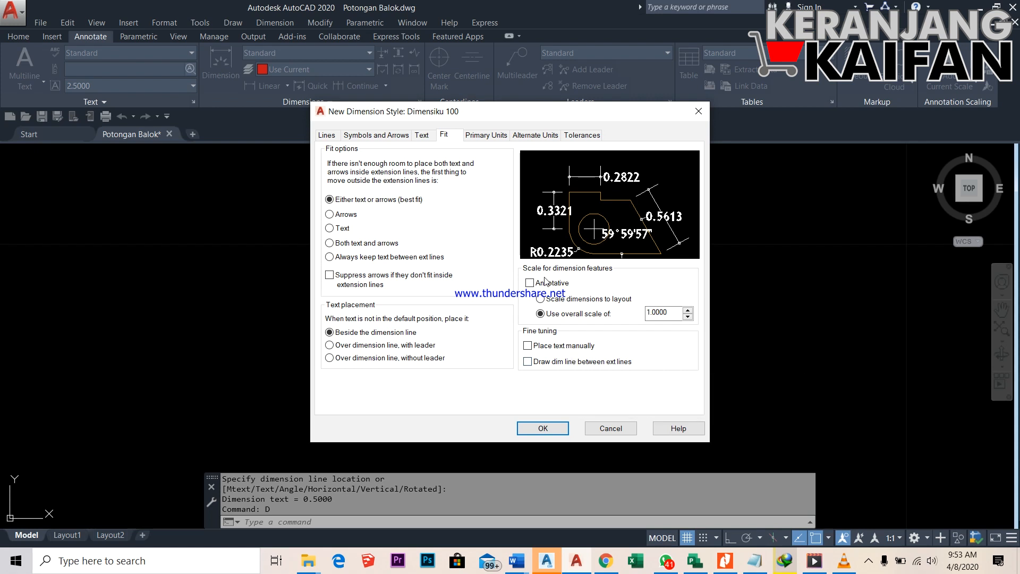
left_click(483, 136)
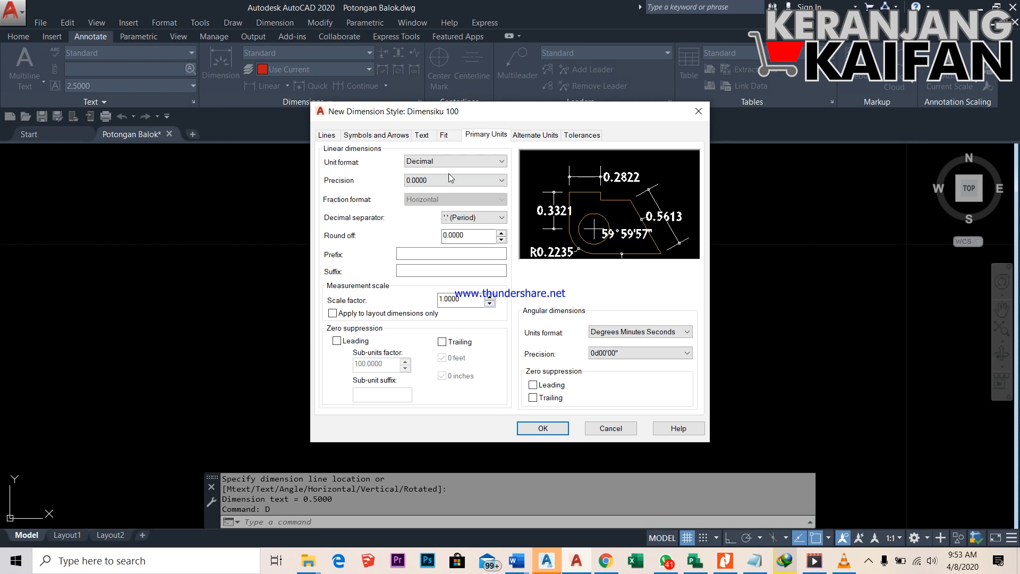
left_click(502, 180)
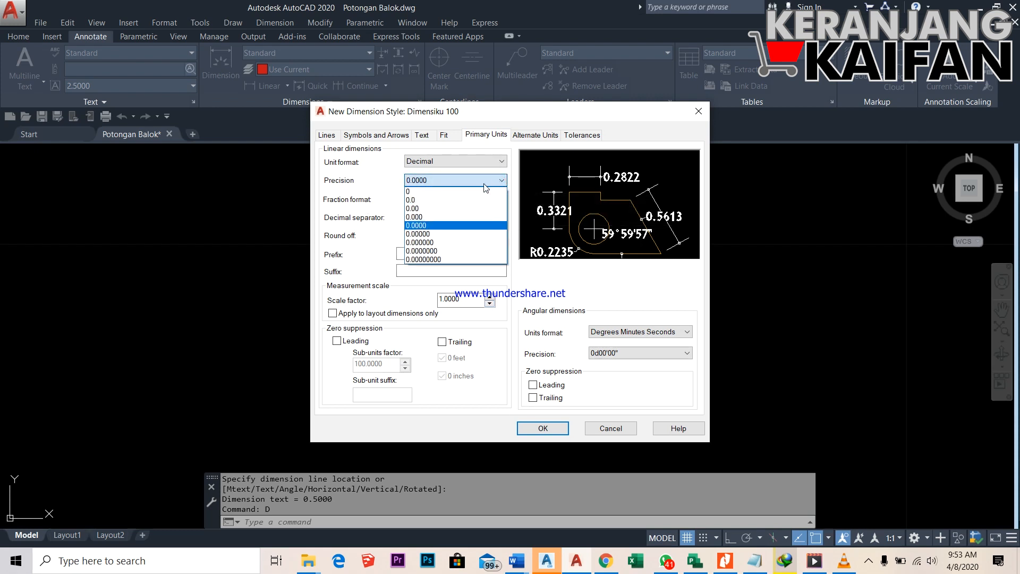
left_click(434, 208)
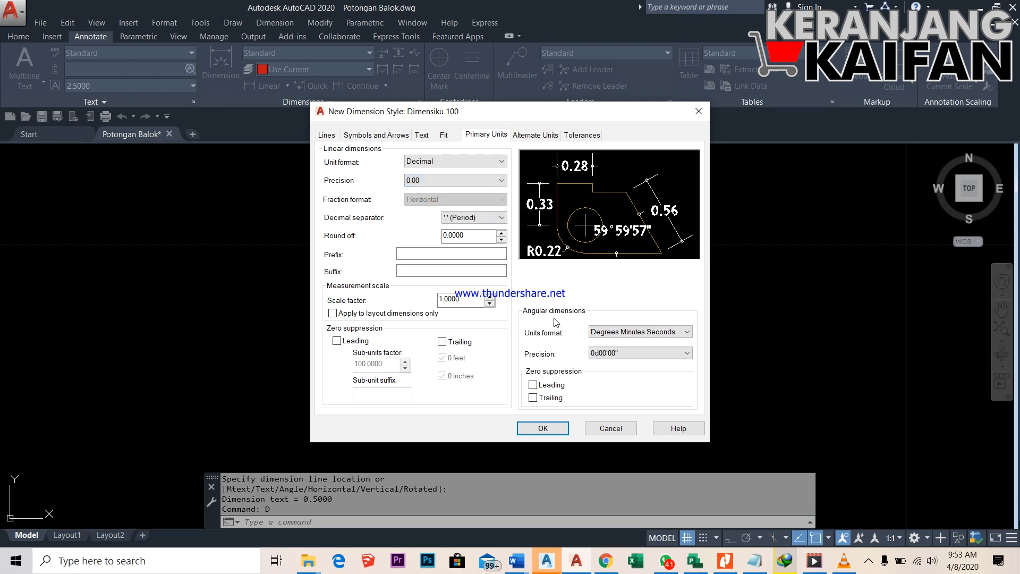
left_click(654, 334)
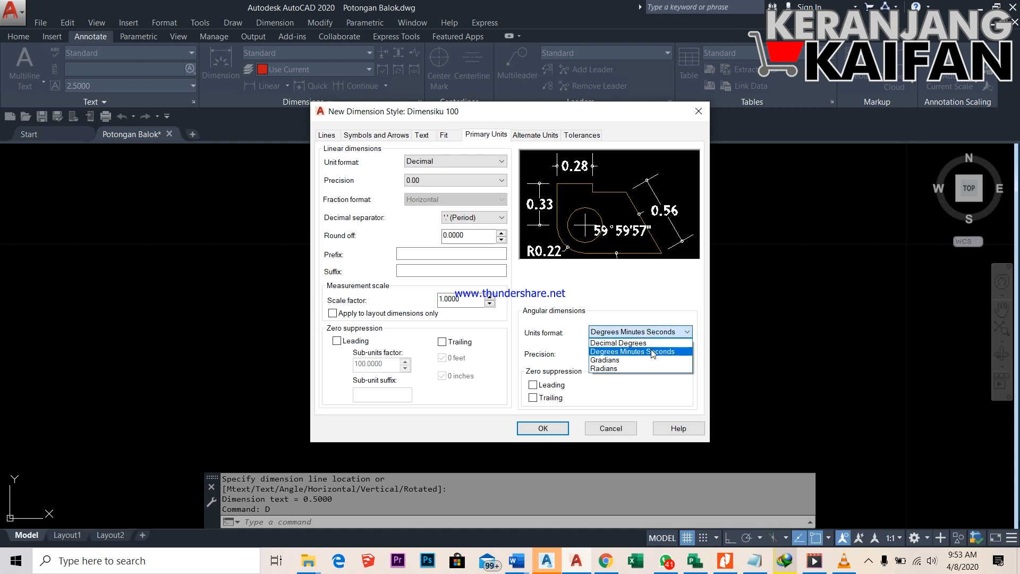
left_click(653, 352)
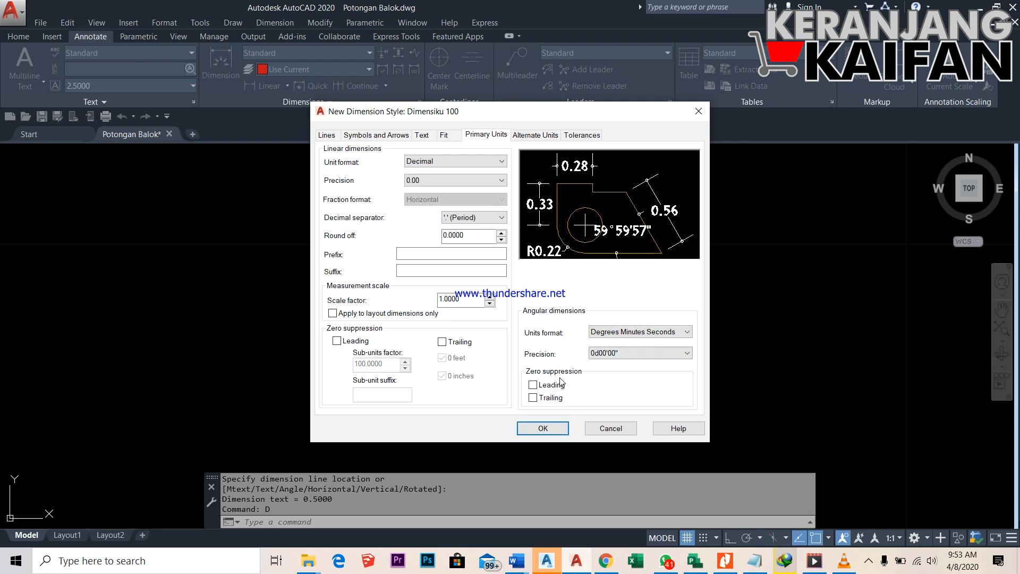
Save the Dimensiku 100 dimension style settings and close the Dimension Style Manager
left_click(545, 427)
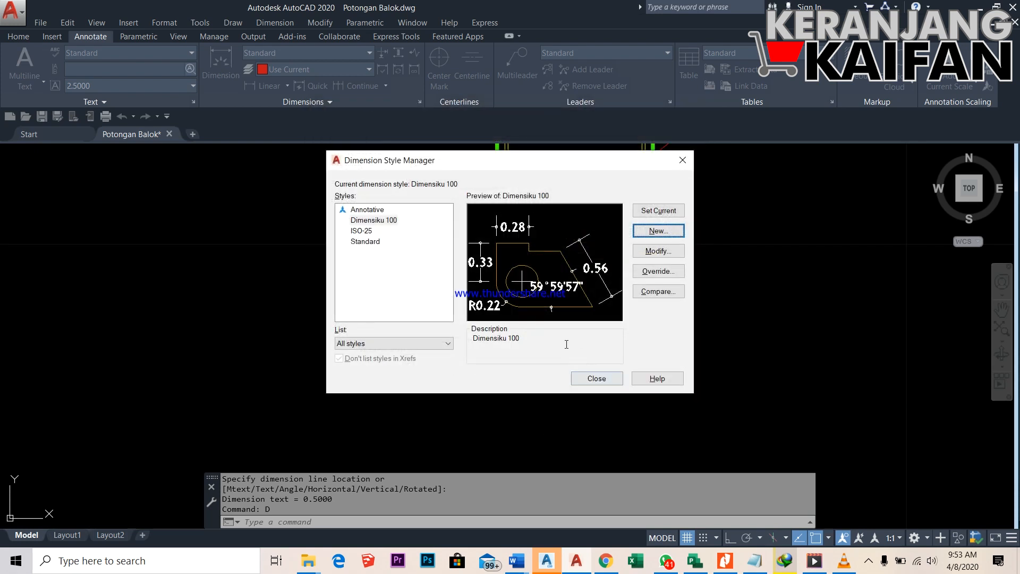
left_click(585, 380)
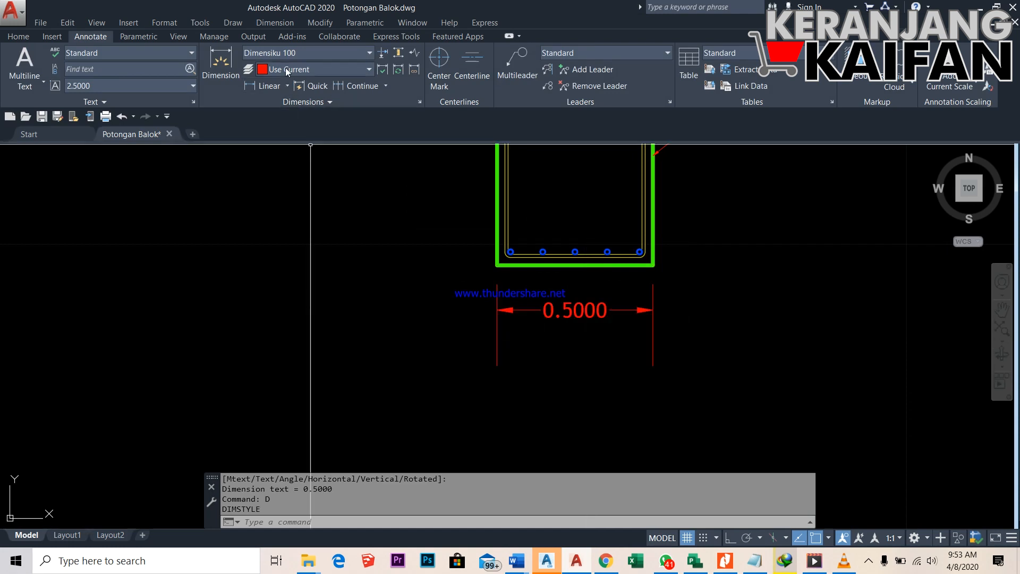
left_click(320, 53)
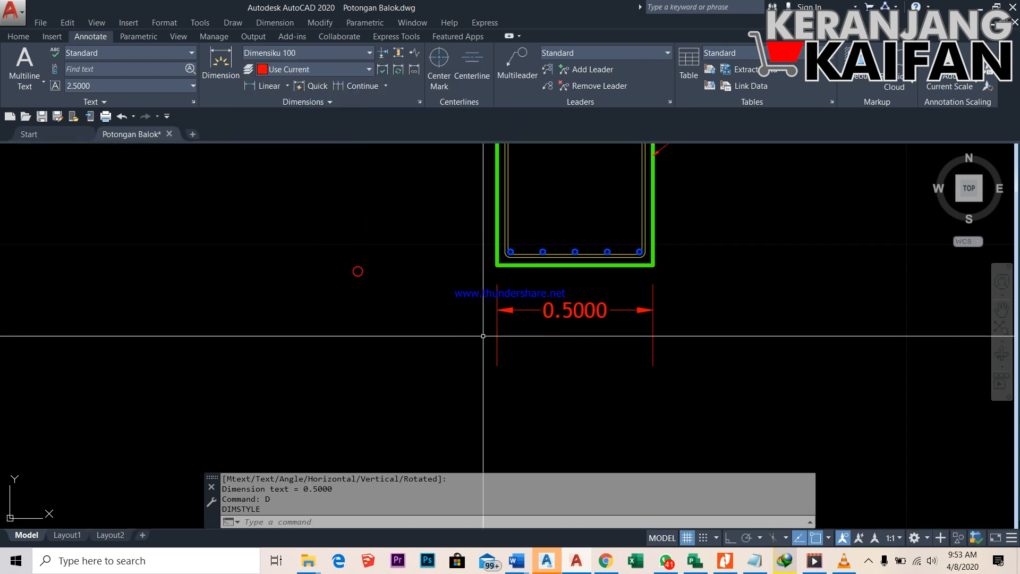
Apply the Dimensiku 100 dimension style to the existing width dimension below the beam section
left_click(581, 313)
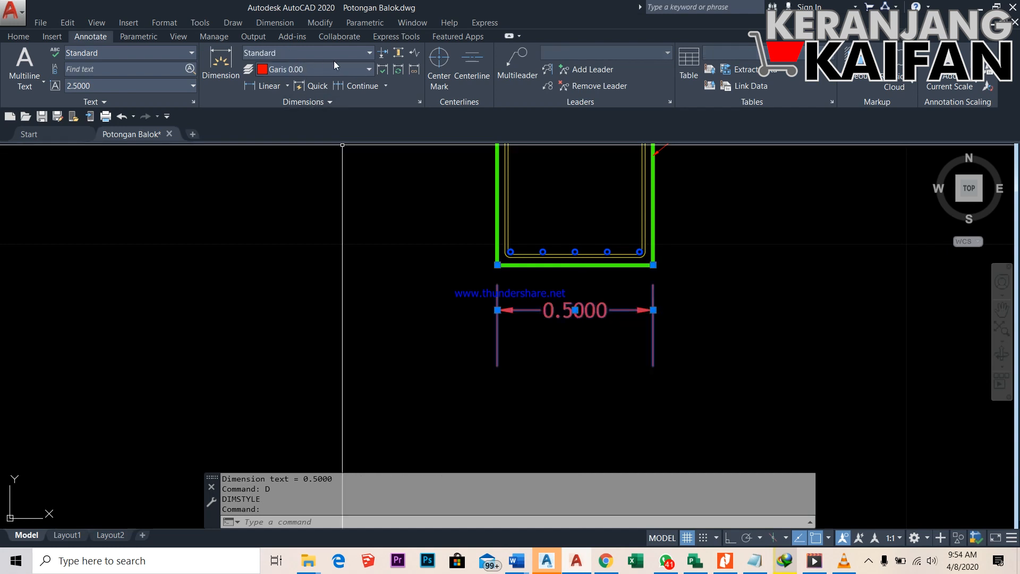
left_click(372, 55)
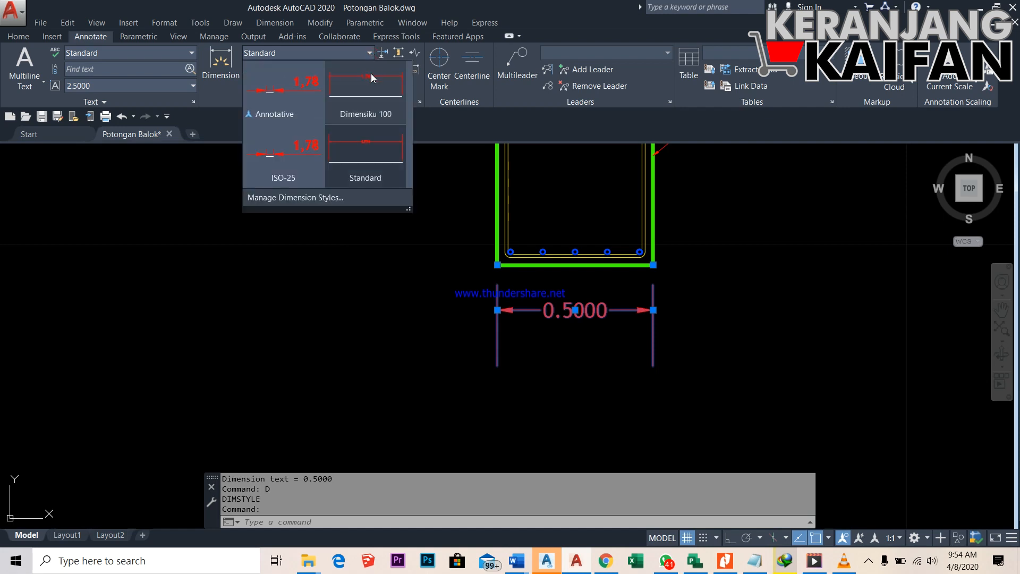
left_click(371, 91)
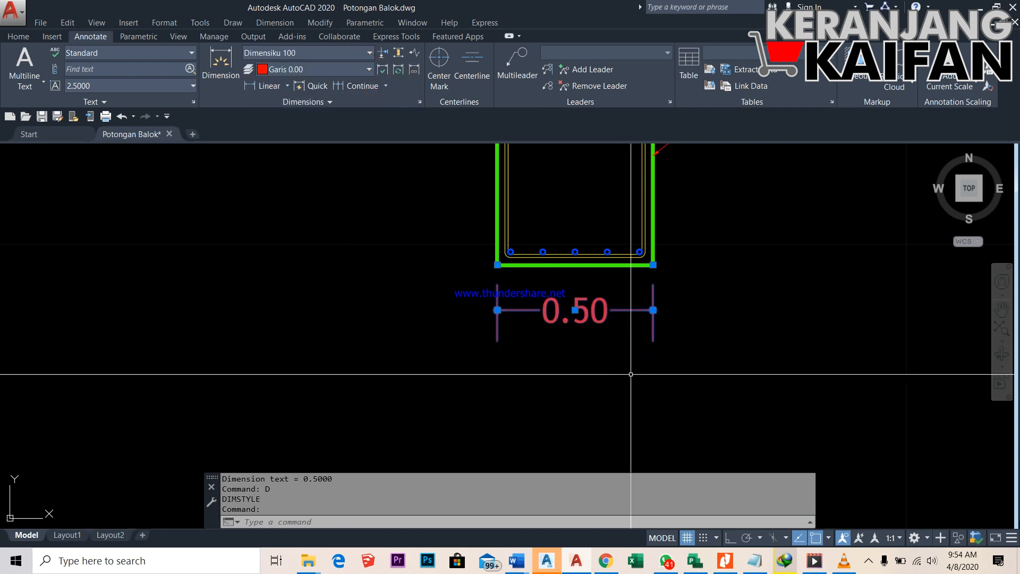
key("Escape")
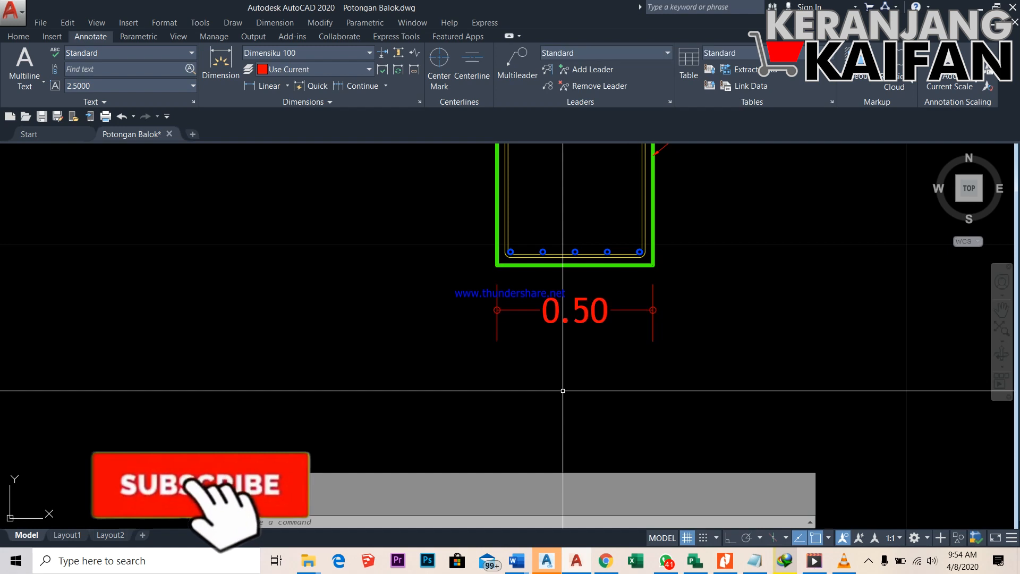
Add a vertical linear dimension between the beam outline's upper-left and lower-left corners, placing it left of the section
scroll(562, 391, "down", 2)
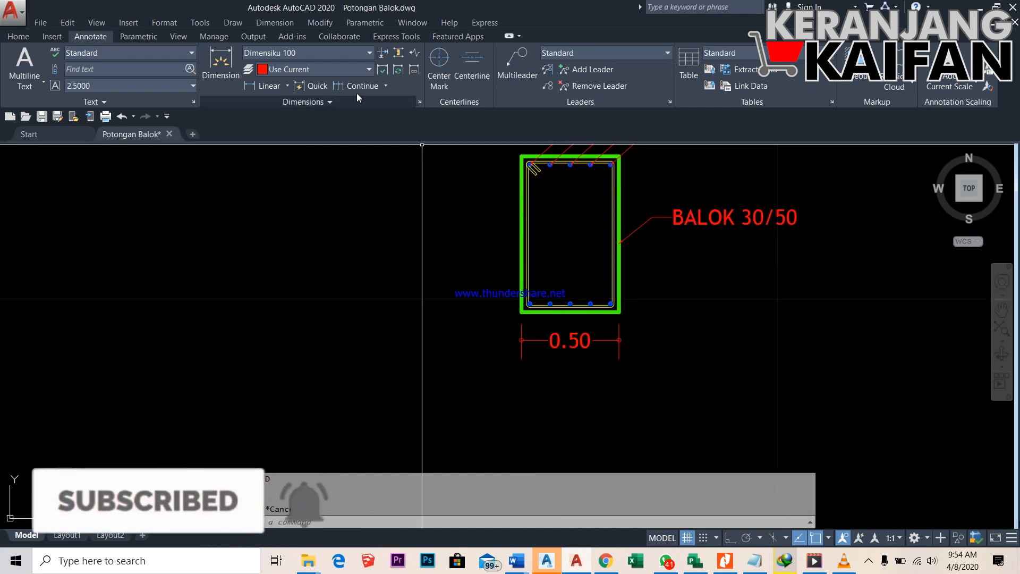
left_click(264, 86)
scroll(523, 239, "down", 2)
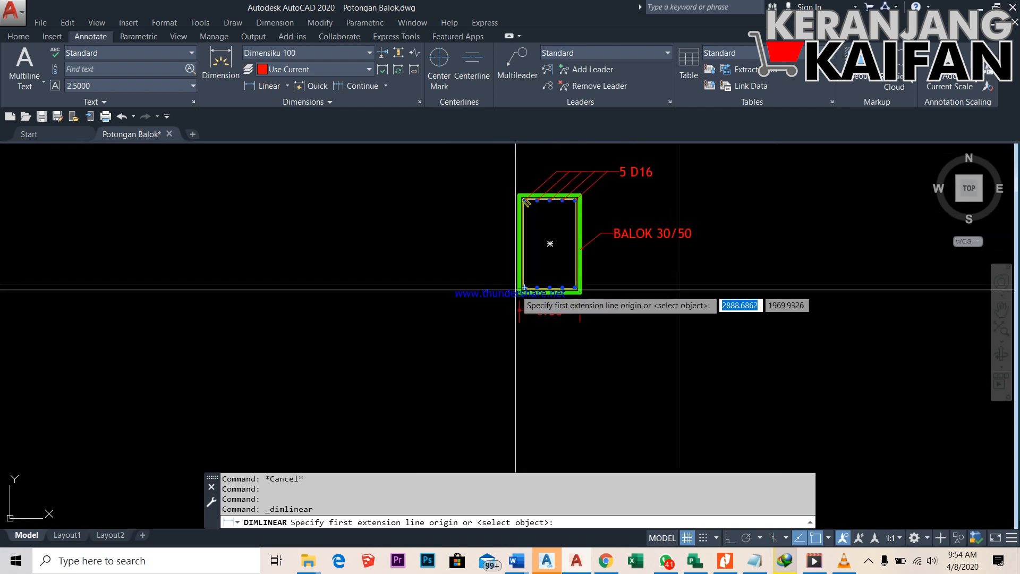
scroll(522, 202, "up", 4)
left_click(520, 193)
scroll(521, 194, "down", 2)
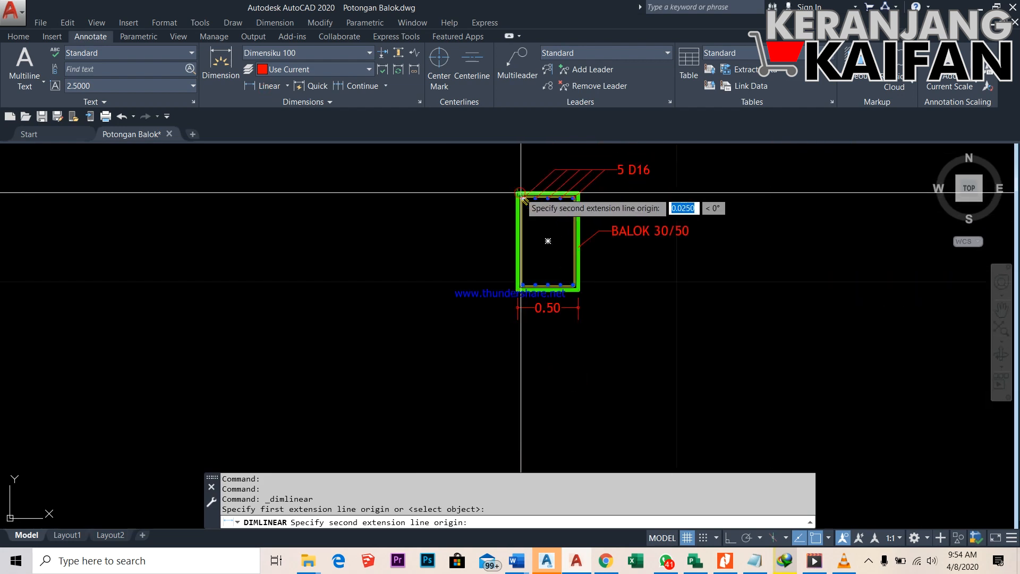
scroll(523, 271, "up", 4)
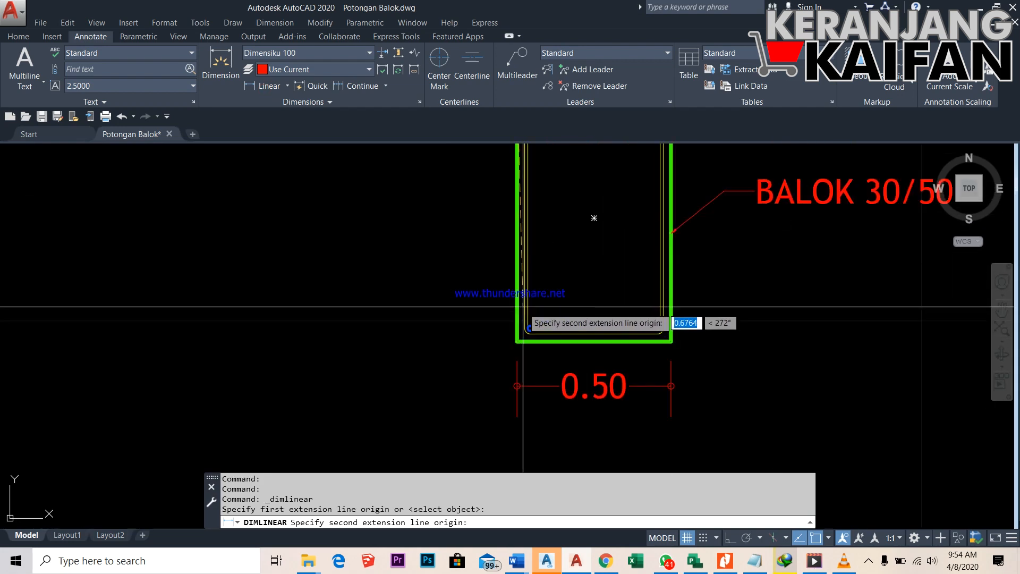
left_click(517, 341)
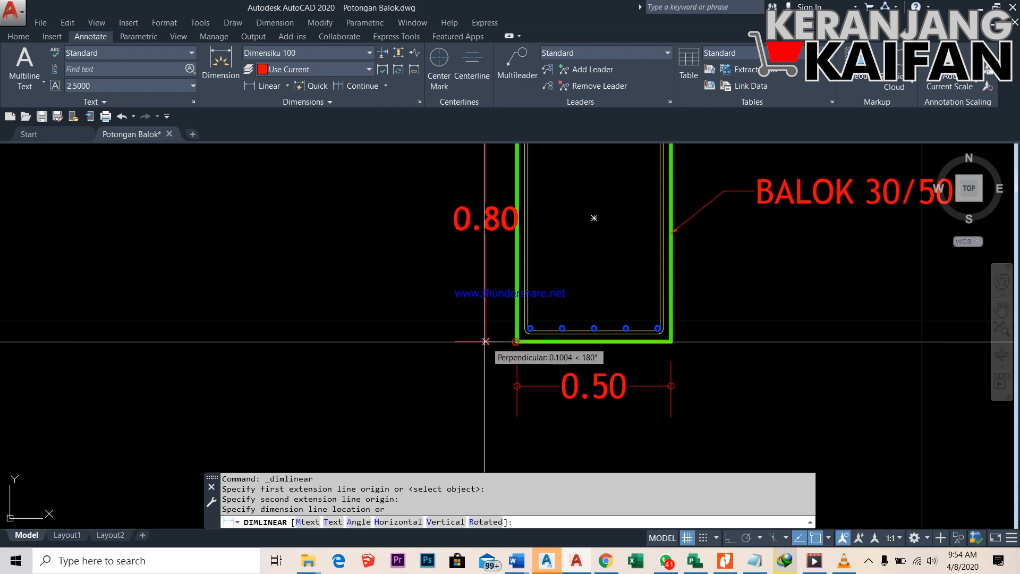
left_click(457, 341)
scroll(676, 301, "down", 2)
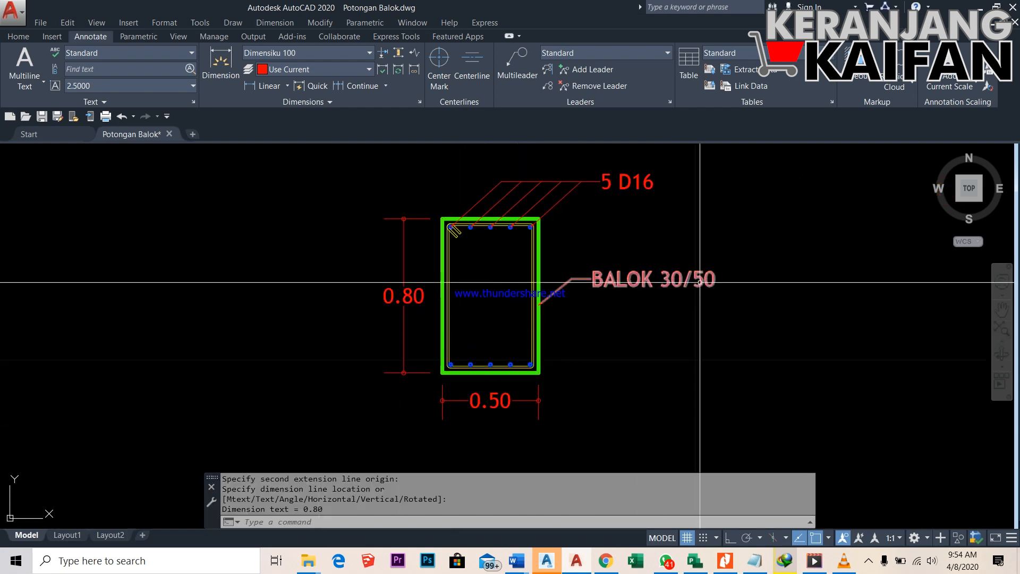
Change the beam multileader's text to "BALOK 50/80"
double_click(665, 280)
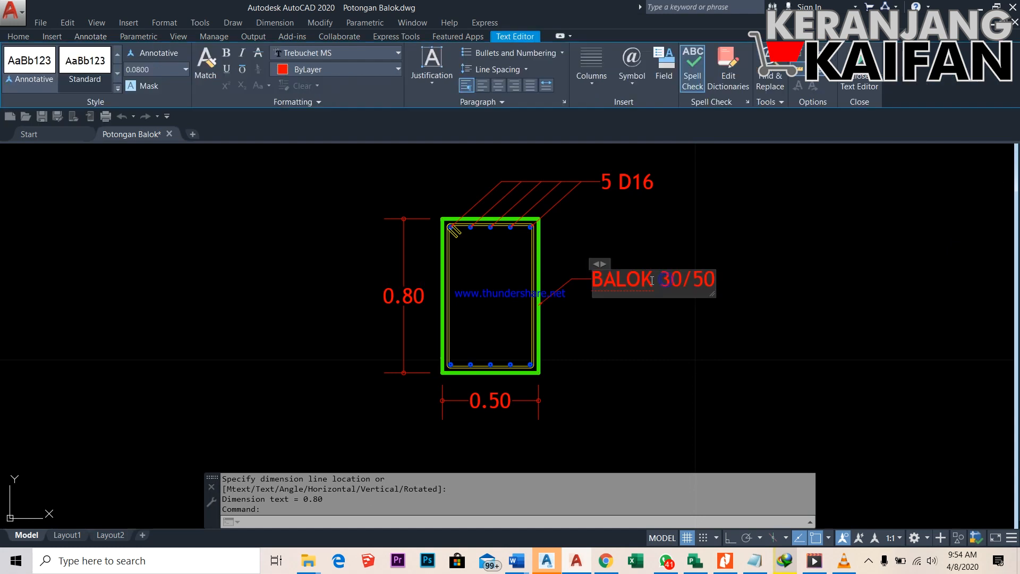
left_click_drag(665, 280, 680, 280)
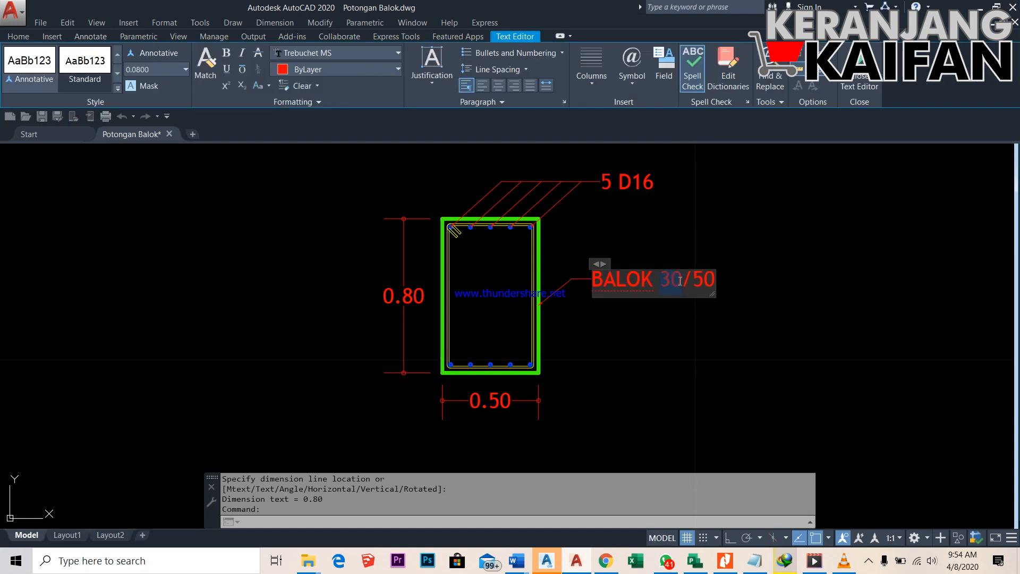
type("50")
left_click_drag(692, 289, 713, 287)
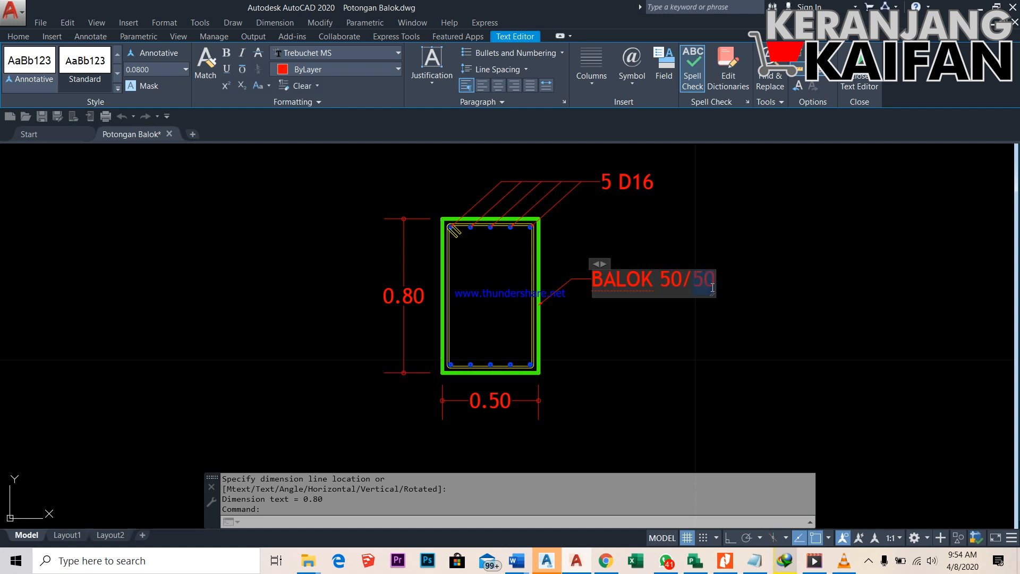
type("80")
left_click(674, 338)
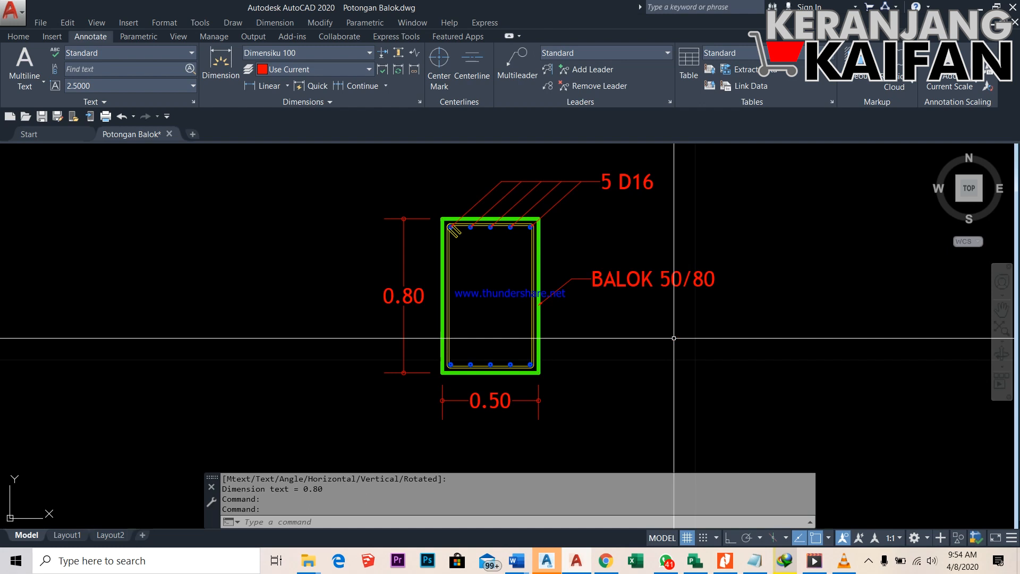